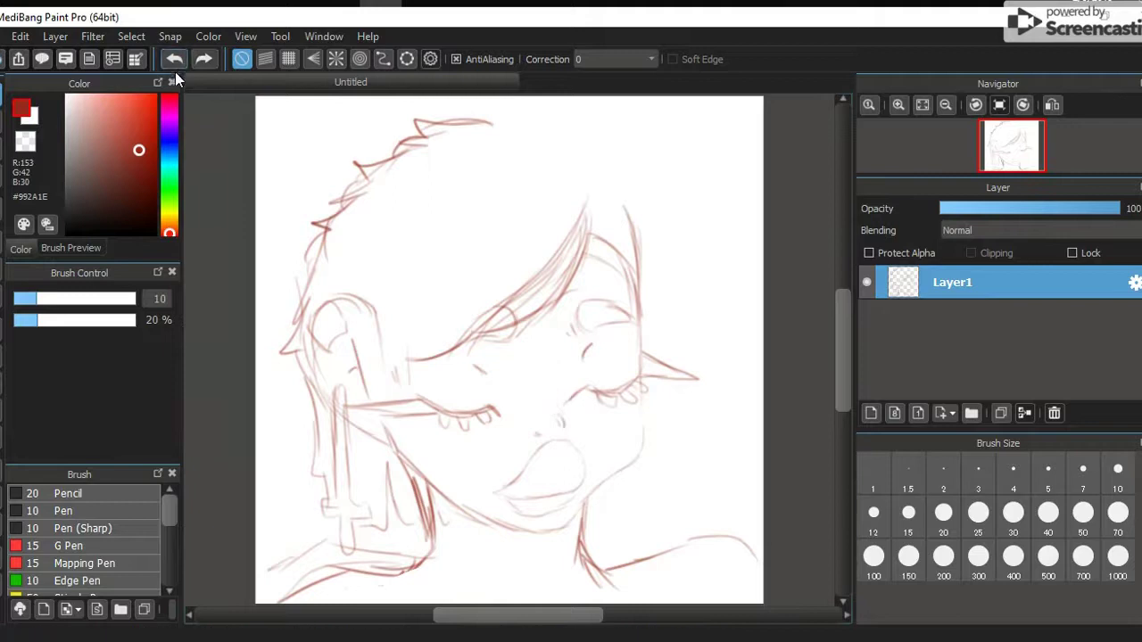
- Undo the last lip sketch strokes and sketch the missing hair outline from the crown to the right side of the head
click(174, 59)
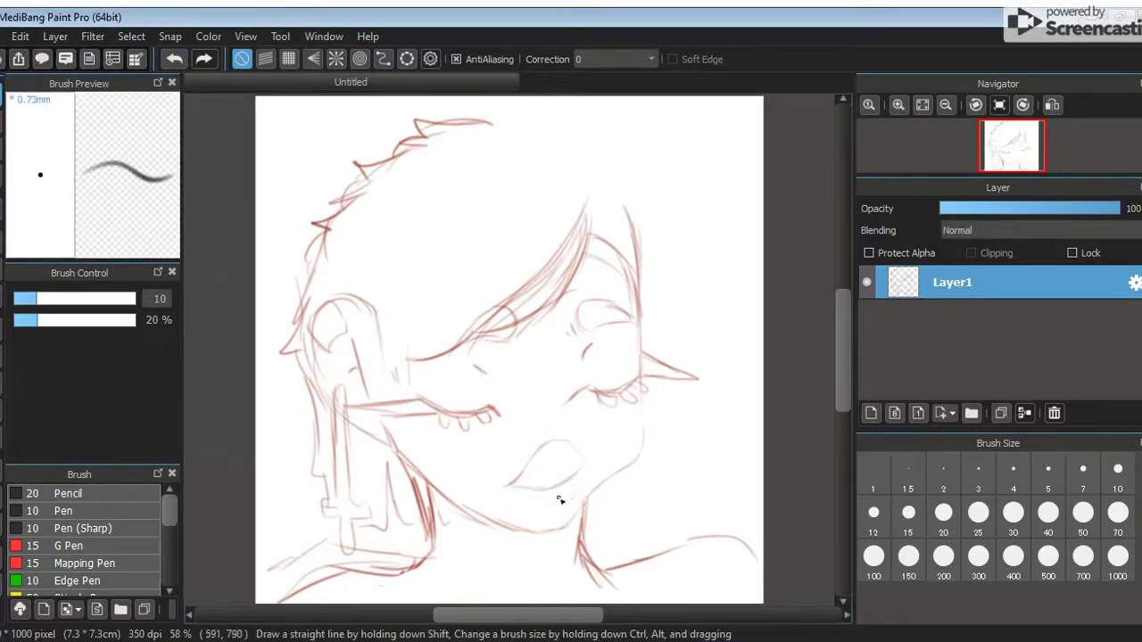
drag(600, 166, 493, 125)
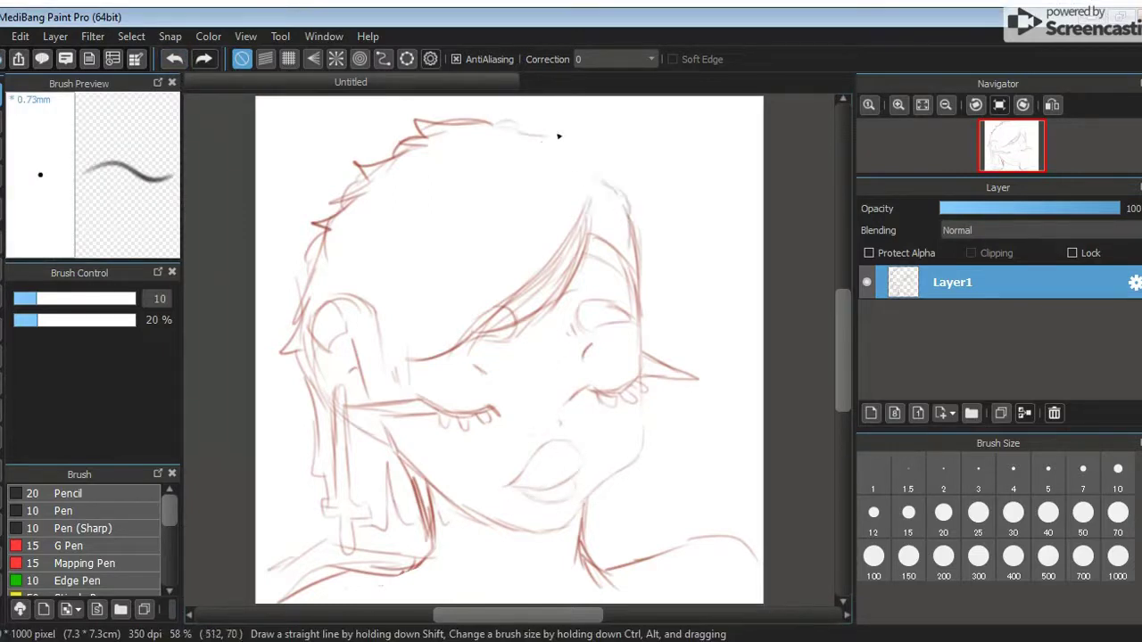
- Add a layer above the sketch and ink the hair's left outline, neck and shoulders with the black 10 px Pen
key(ctrl+shift+n)
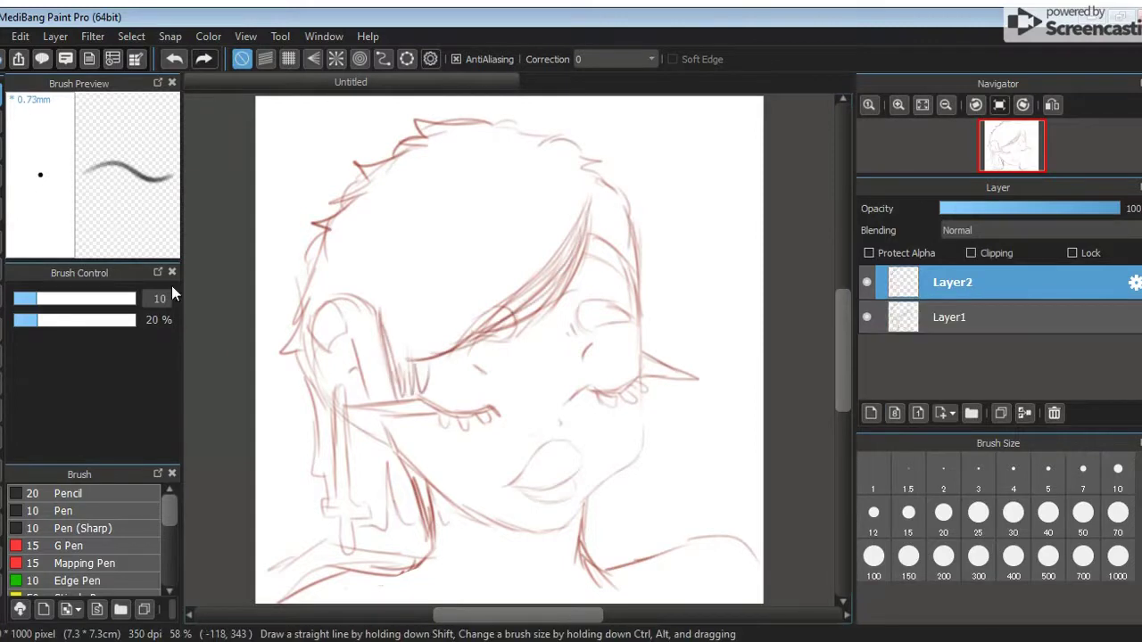
click(64, 511)
mouse_move(544, 140)
mouse_down()
mouse_move(435, 109)
mouse_move(308, 217)
mouse_up()
drag(304, 393, 328, 490)
mouse_move(383, 466)
mouse_down()
mouse_move(428, 525)
mouse_move(258, 594)
mouse_up()
mouse_move(551, 531)
mouse_down()
mouse_move(562, 575)
mouse_move(585, 596)
mouse_up()
drag(571, 584, 763, 557)
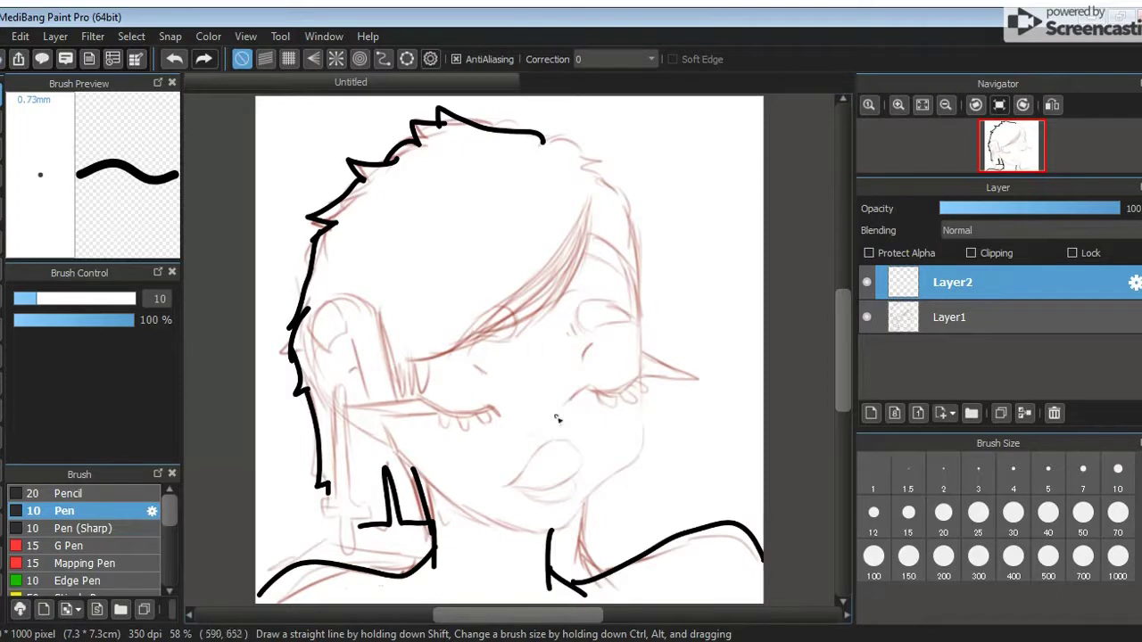
- Ink the lips, nose and both closed eyes with lashes and winged eyeliner over the sketch
key(ctrl+z)
mouse_move(505, 486)
mouse_down()
mouse_move(539, 457)
mouse_move(507, 491)
mouse_up()
key(ctrl+z)
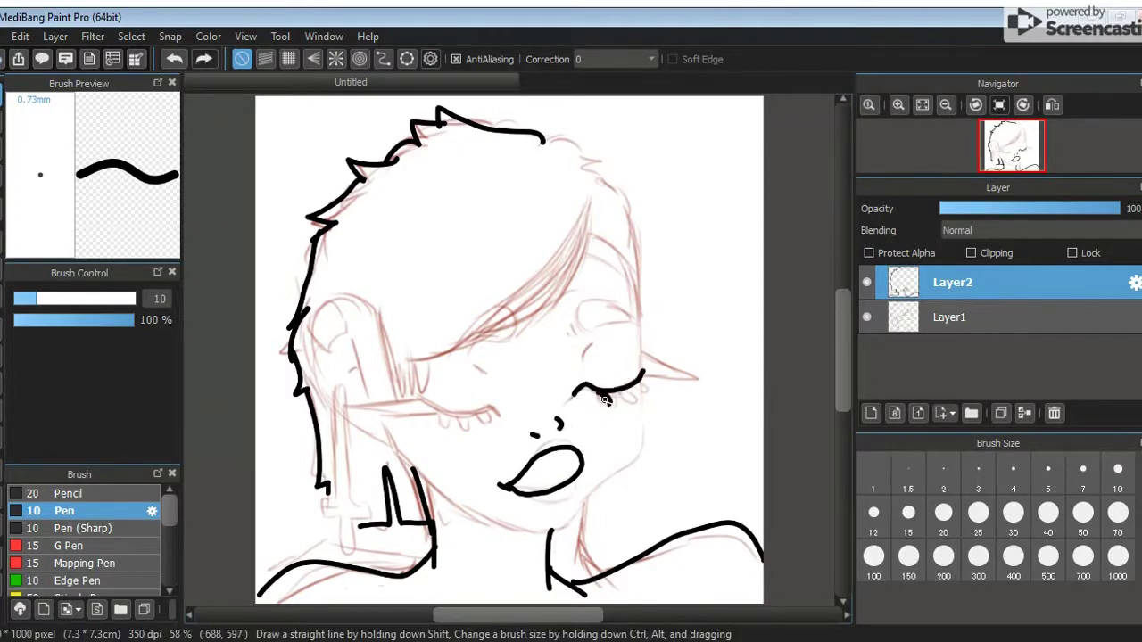
drag(496, 410, 357, 412)
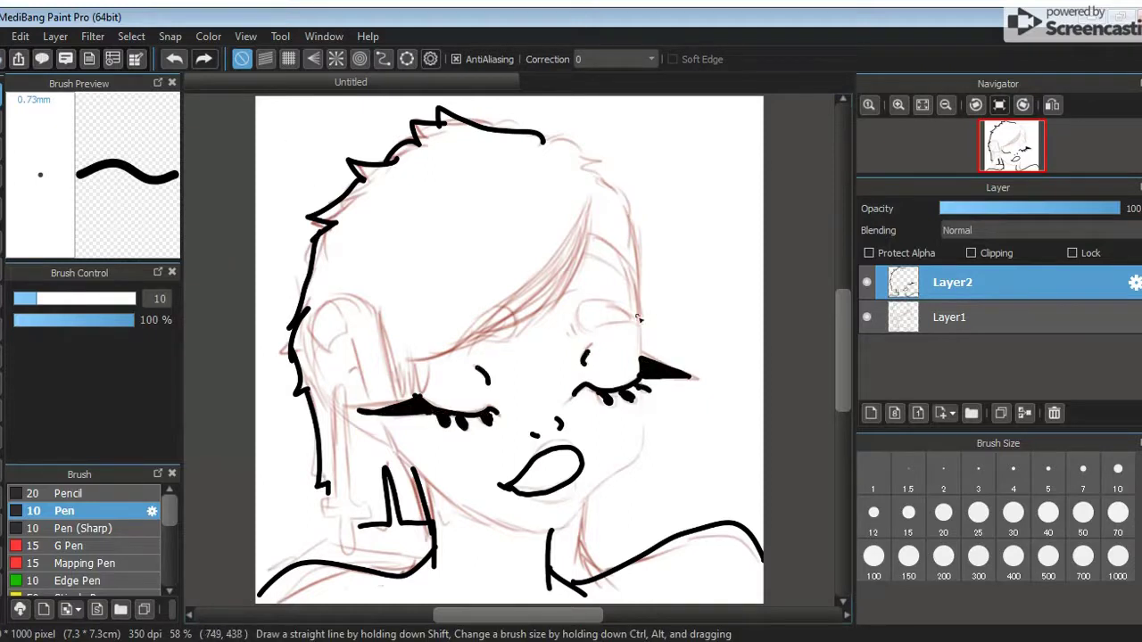
- Ink the sweeping fringe line across the forehead, undoing and redrawing the first attempt
drag(587, 223, 419, 365)
key(ctrl+z)
drag(580, 198, 423, 365)
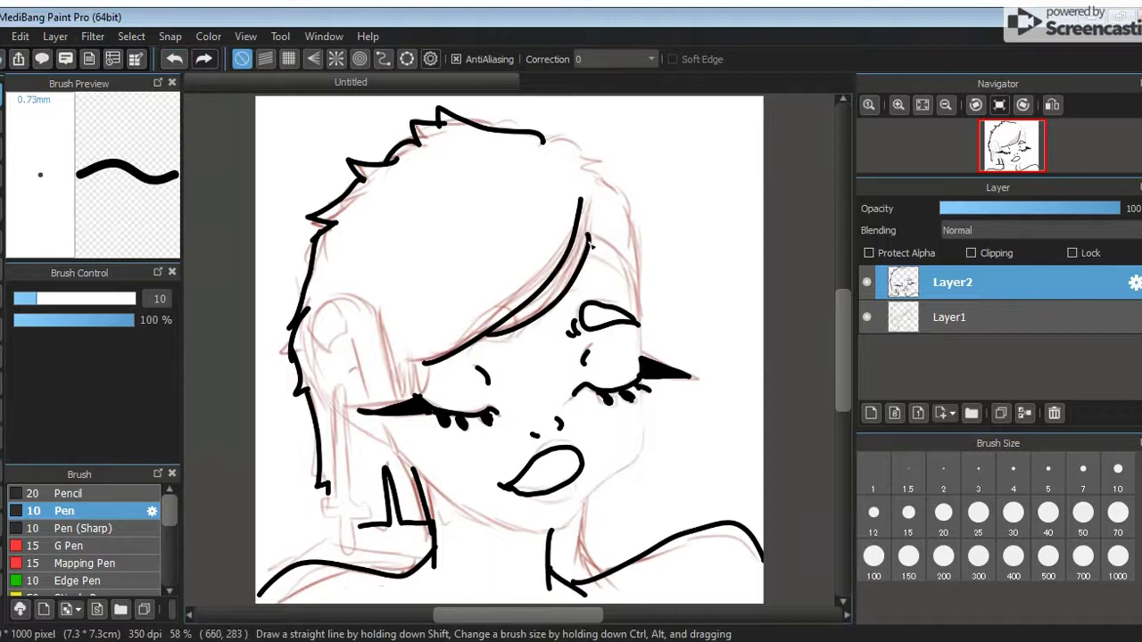
- Ink the ear, the hair lock beside it and the hanging cross earring, undoing stray strokes
mouse_move(375, 305)
mouse_down()
mouse_move(412, 400)
mouse_move(312, 393)
mouse_move(394, 453)
mouse_up()
key(ctrl+z)
mouse_move(360, 516)
mouse_down()
mouse_move(330, 433)
mouse_move(335, 520)
mouse_up()
key(ctrl+z)
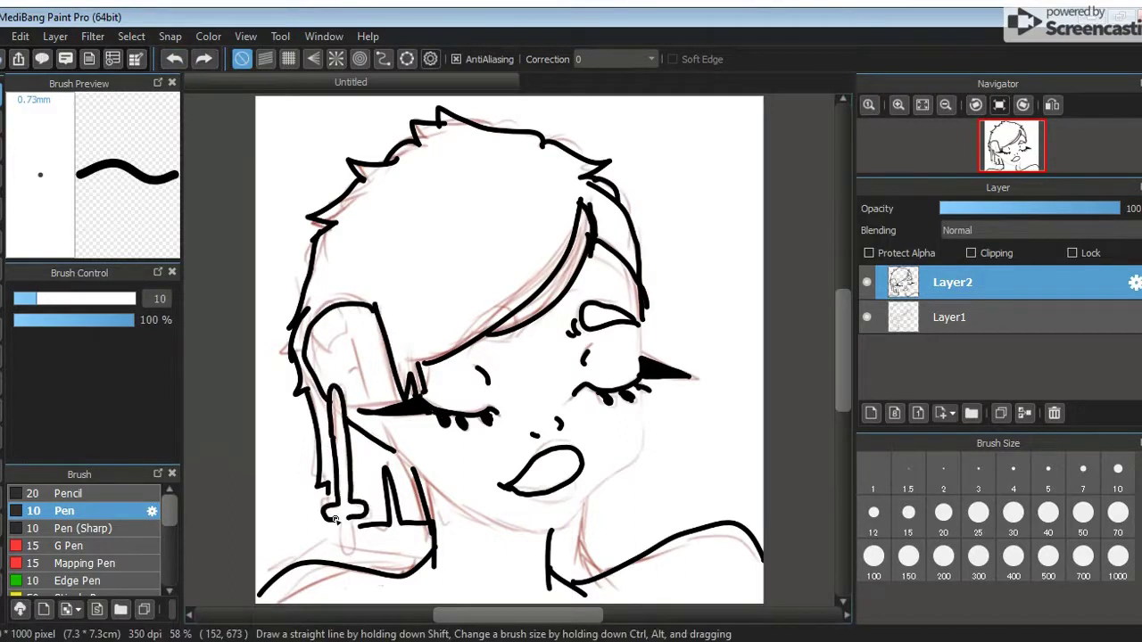
- Ink the right cheek, jawline and chin, undoing and redrawing strokes until they follow the sketch
mouse_move(643, 436)
mouse_down()
mouse_move(558, 527)
mouse_move(599, 496)
mouse_up()
key(ctrl+z)
click(174, 59)
click(204, 58)
key(ctrl+z)
drag(534, 530, 603, 496)
key(ctrl+z)
drag(649, 341, 645, 446)
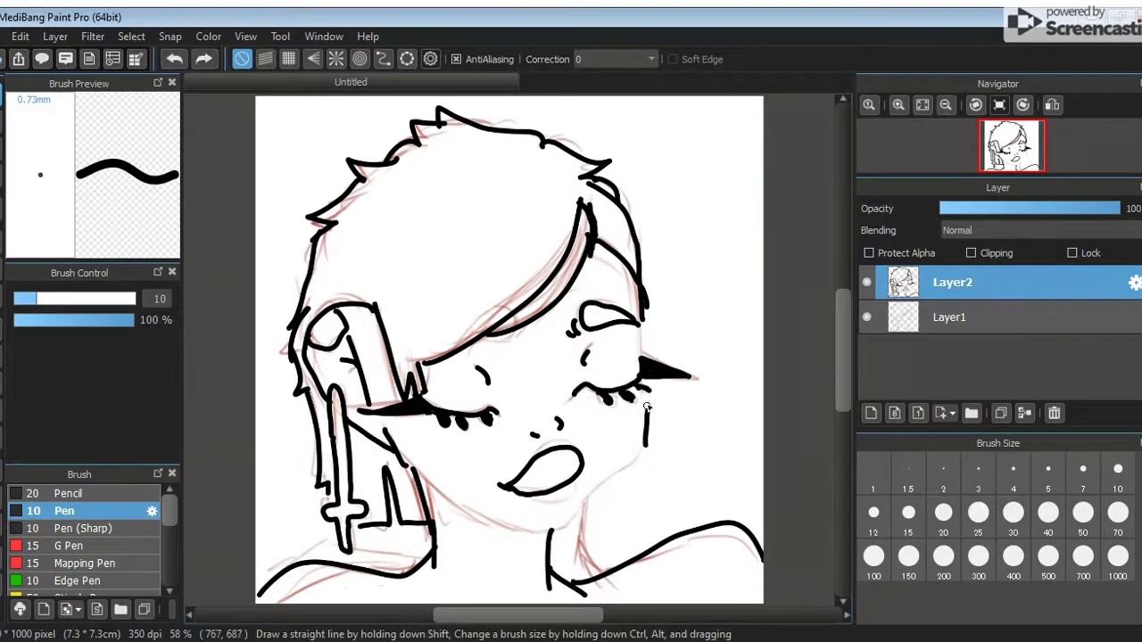
key(ctrl+z)
drag(643, 355, 641, 449)
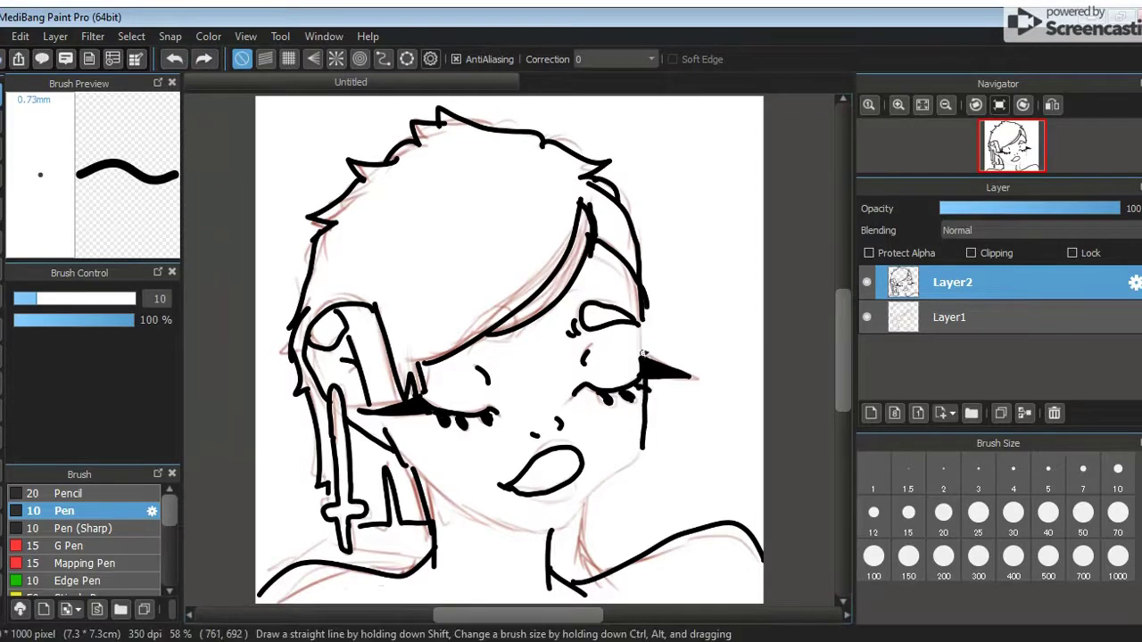
key(ctrl+z)
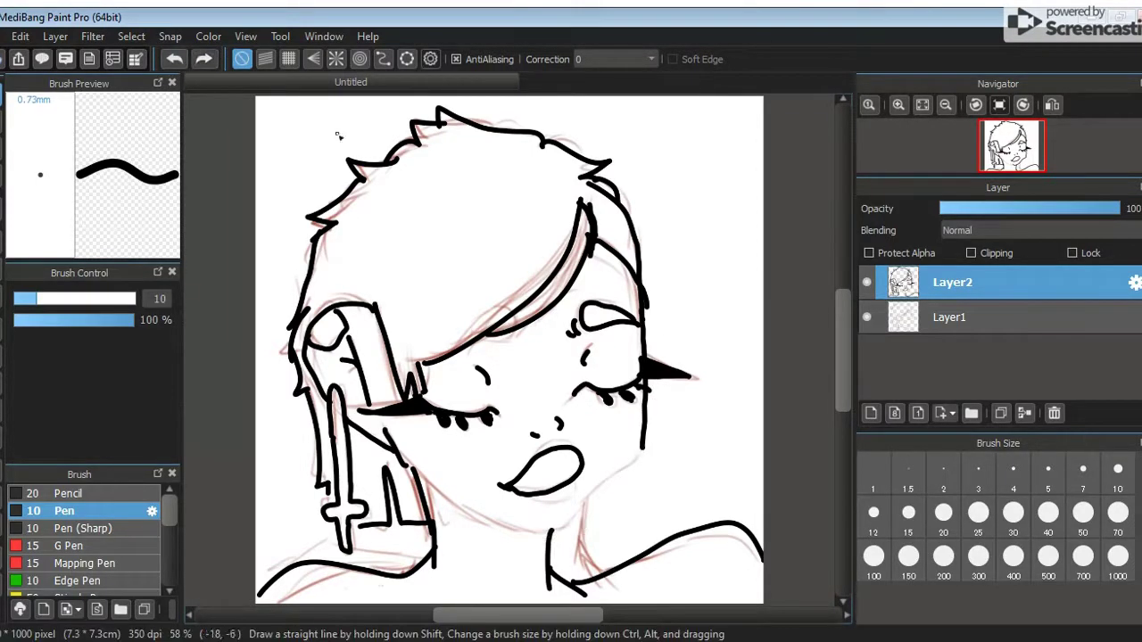
drag(516, 528, 551, 534)
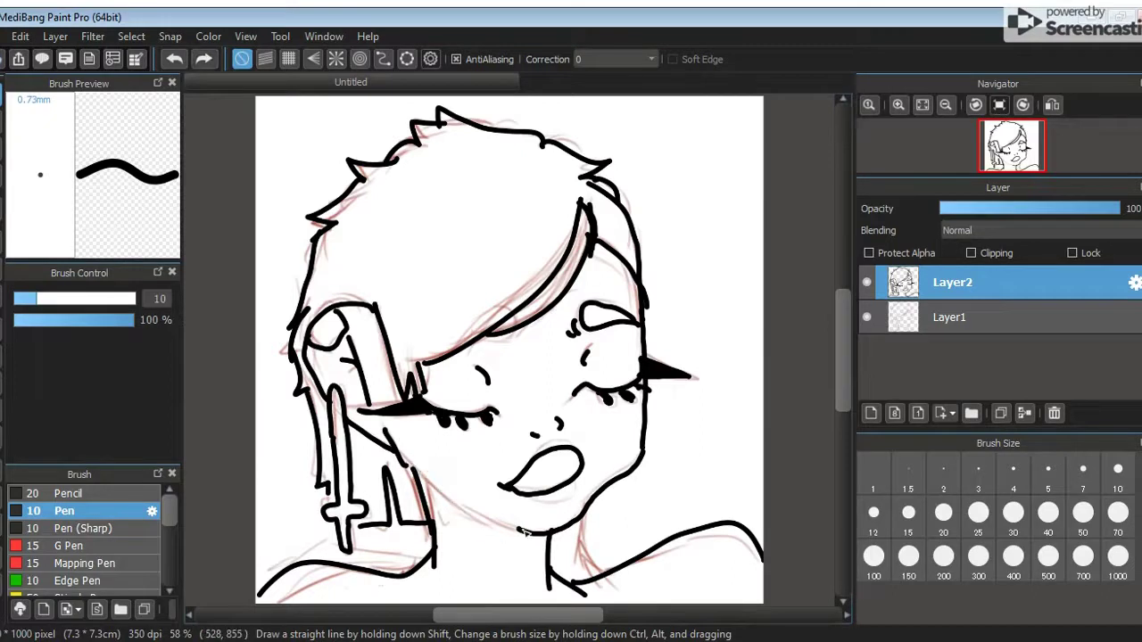
- Hide the sketch layer and ink strand lines in the fringe plus a studded choker around the neck
click(866, 316)
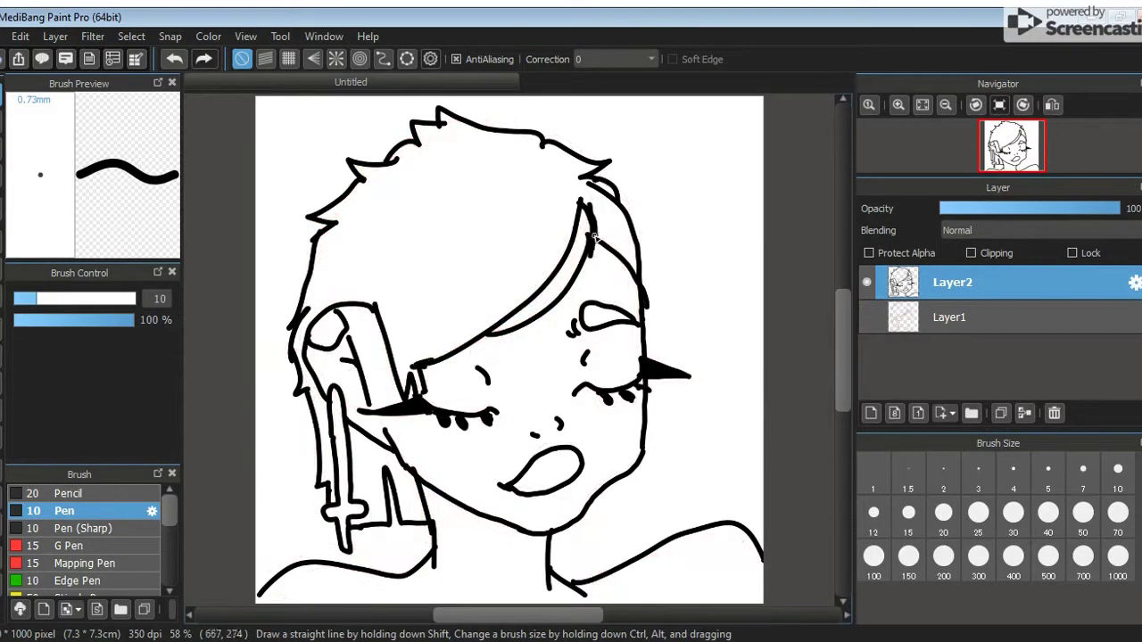
drag(571, 214, 486, 313)
drag(502, 261, 408, 355)
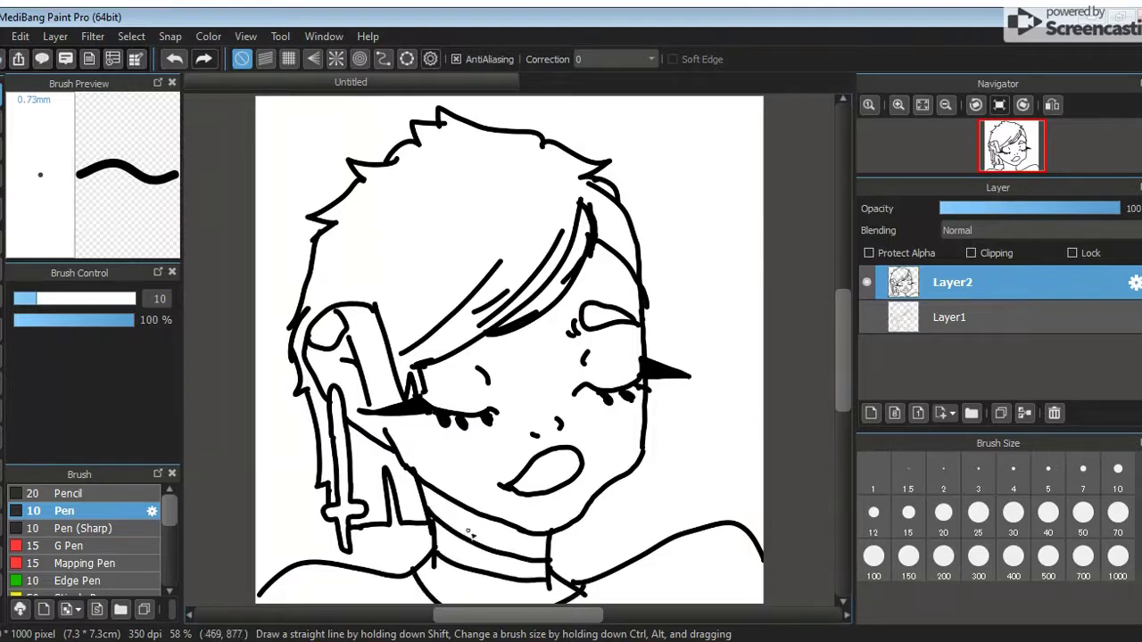
- Add a colour layer between the sketch and line art and paint the fringe dark purple with the 50 px Pen
click(950, 317)
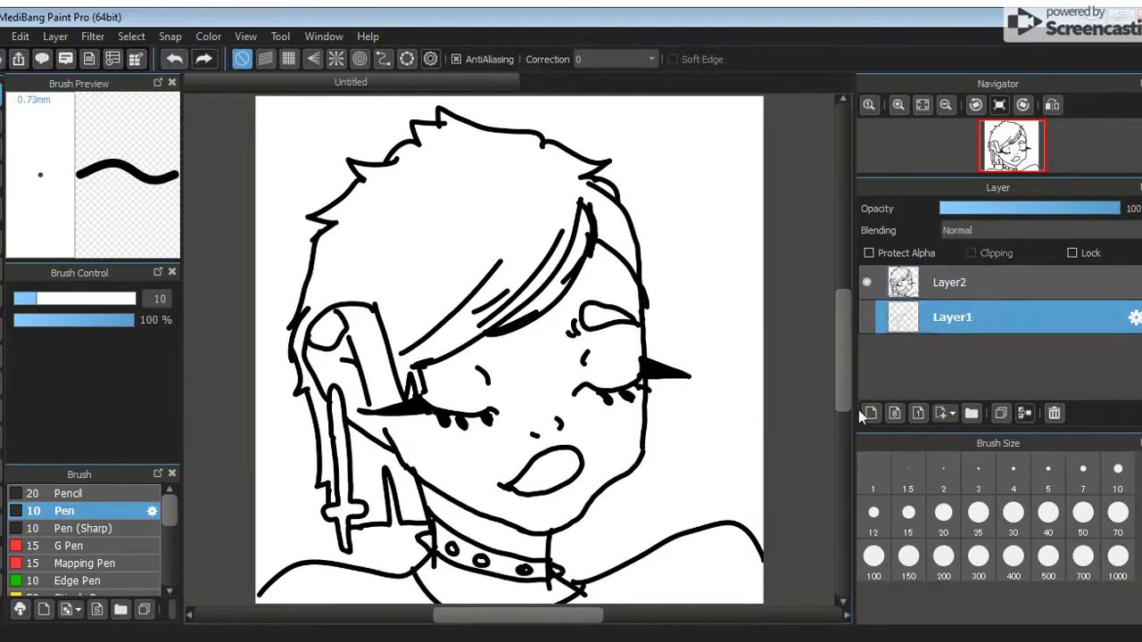
click(871, 412)
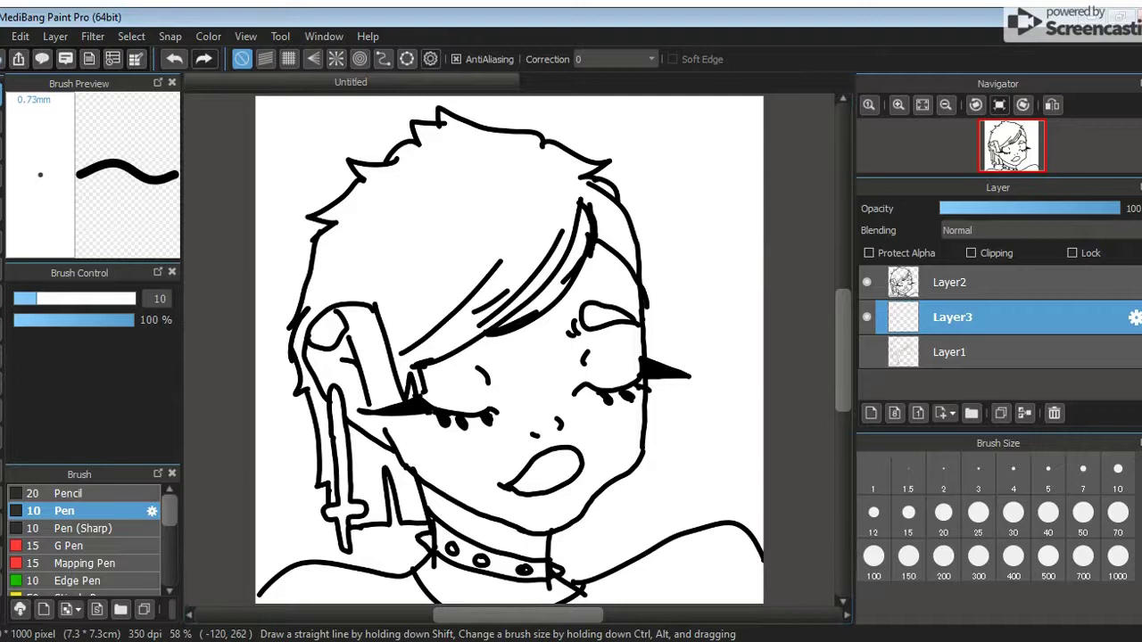
click(53, 493)
click(64, 510)
click(1083, 512)
mouse_move(428, 308)
mouse_down()
mouse_move(473, 270)
mouse_move(446, 201)
mouse_move(409, 344)
mouse_up()
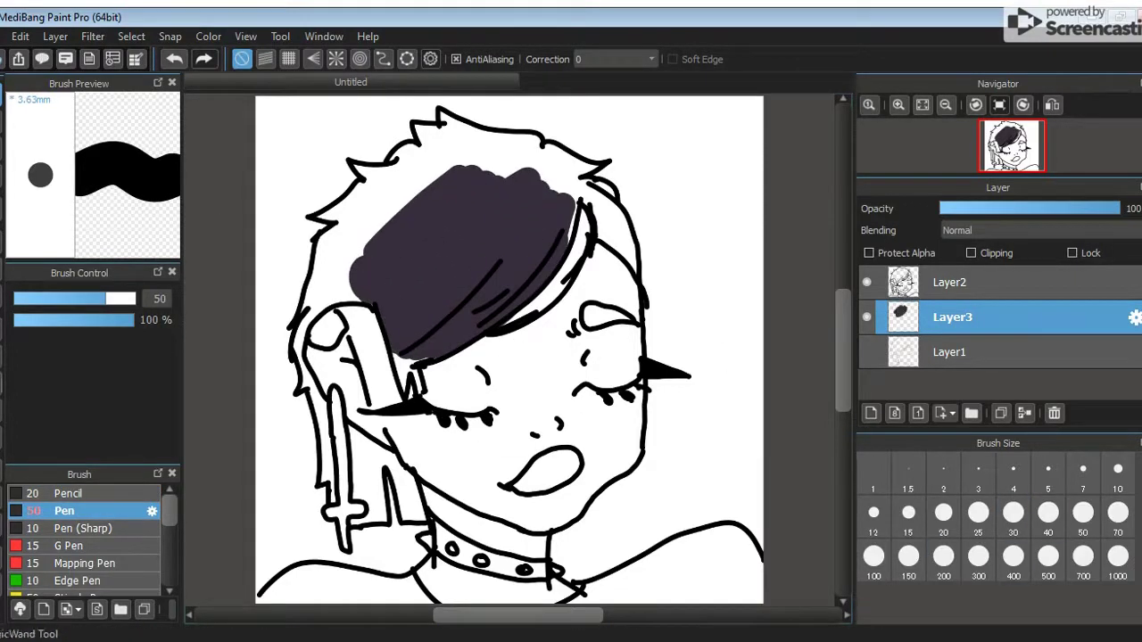
- Fill the rest of the hair with the same dark purple, using the Magic Wand for large areas and the 20 px Pen behind the neck
key(m)
mouse_move(273, 224)
mouse_down()
mouse_move(575, 113)
mouse_move(636, 153)
mouse_move(450, 382)
mouse_move(600, 296)
mouse_up()
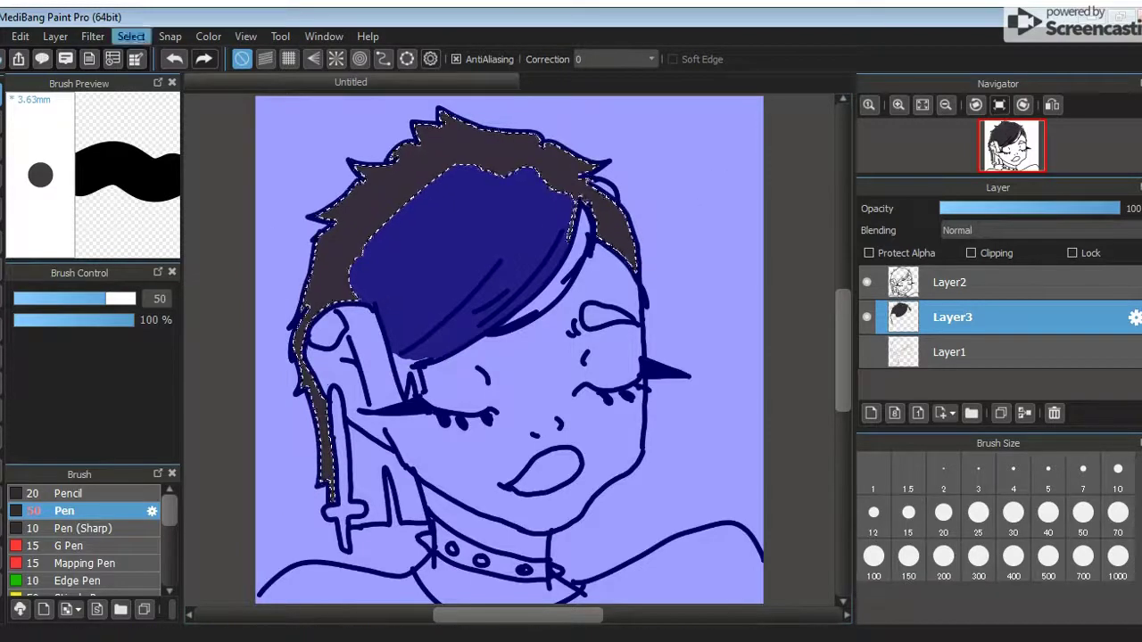
key(m)
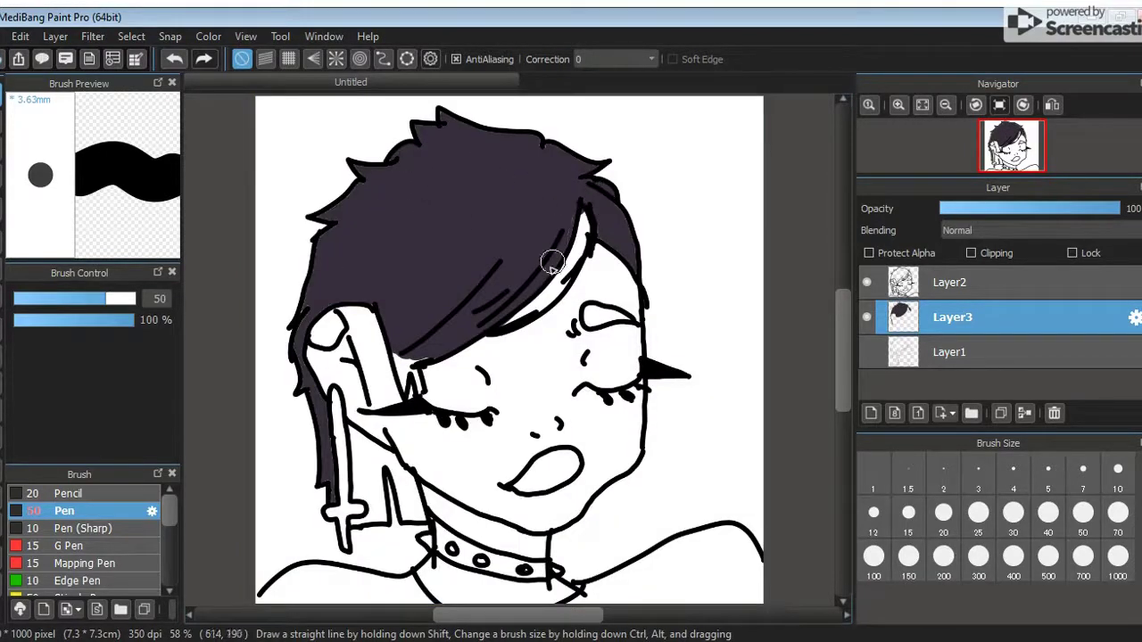
key(bracketleft)
key(bracketleft)
key(bracketleft)
key(bracketleft)
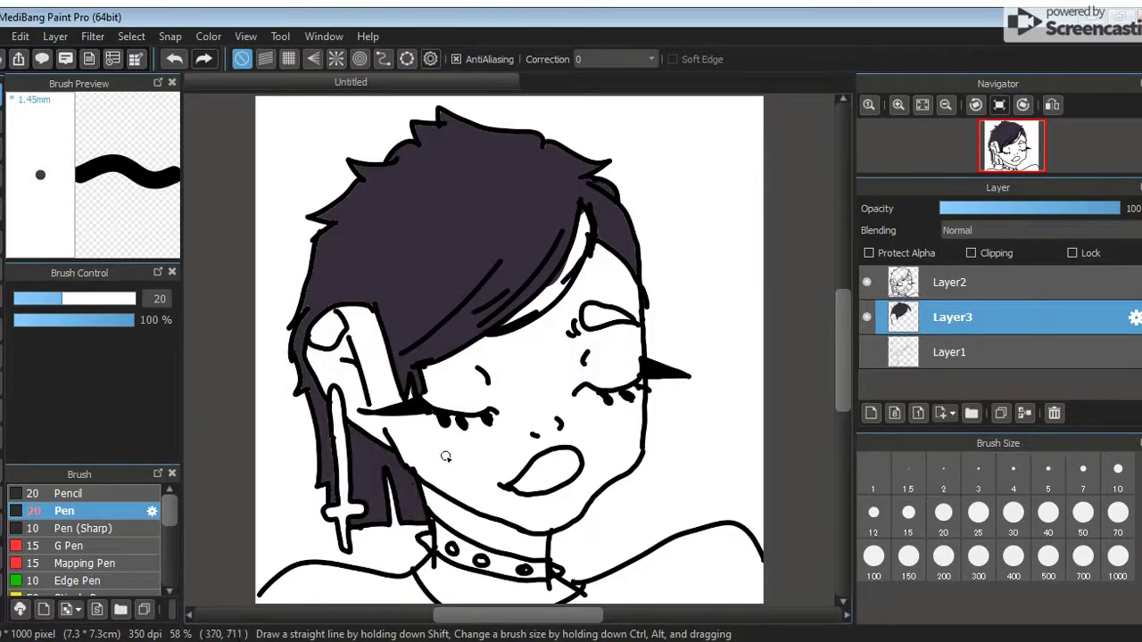
- On the line art layer, ink jagged hair tips below the right jaw with the 7 px Pen
key(ctrl+Up)
key(bracketleft)
key(bracketleft)
key(bracketleft)
key(bracketleft)
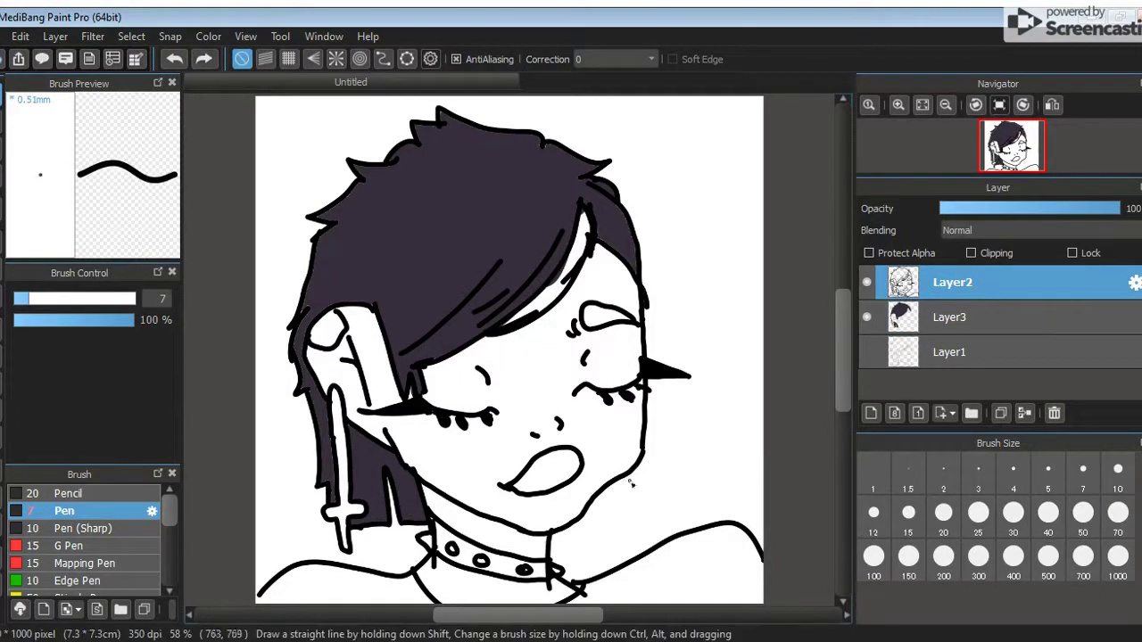
key(alt)
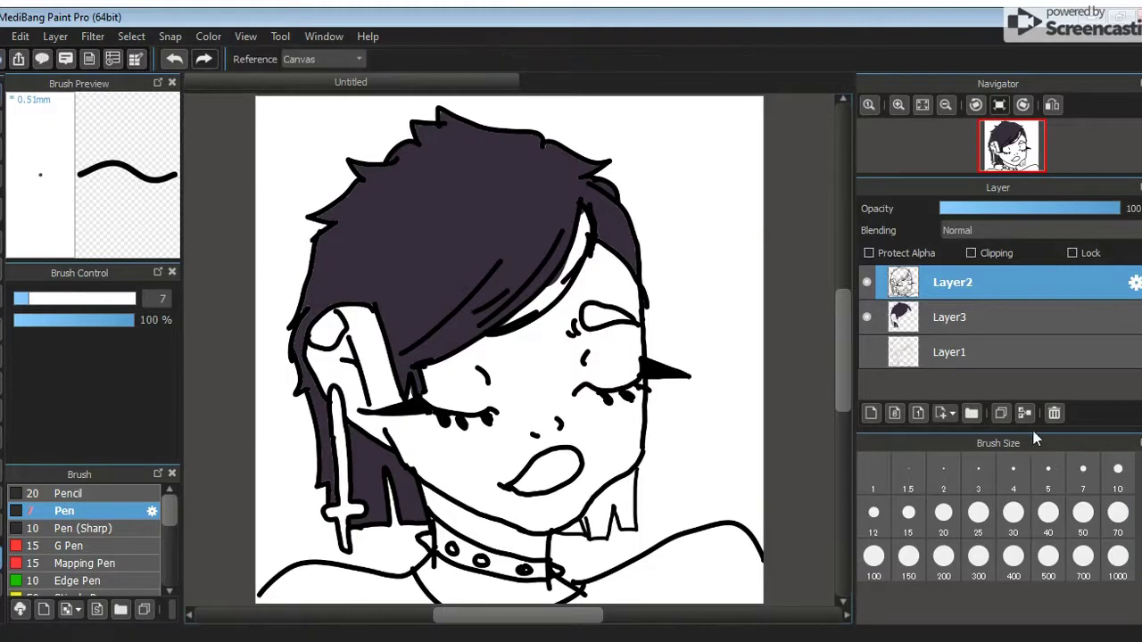
- On the hair colour layer, fill the right hair tips and the eyebrow dark purple with the 15 px Pen
key(ctrl+Down)
key(bracketright)
key(bracketright)
key(bracketright)
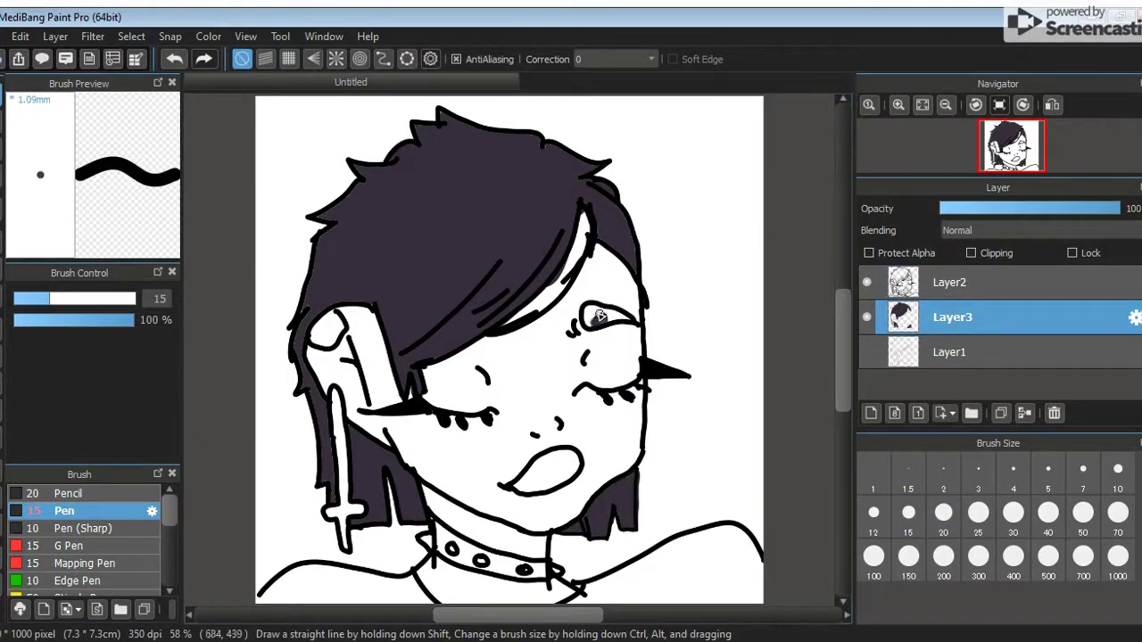
- Add a layer below the hair colour and paint the face, ear and neck pink #FBC4C4 with the 40 px Pen
key(ctrl+shift+n)
drag(294, 161, 290, 192)
key(ctrl+z)
drag(303, 130, 291, 177)
key(ctrl+z)
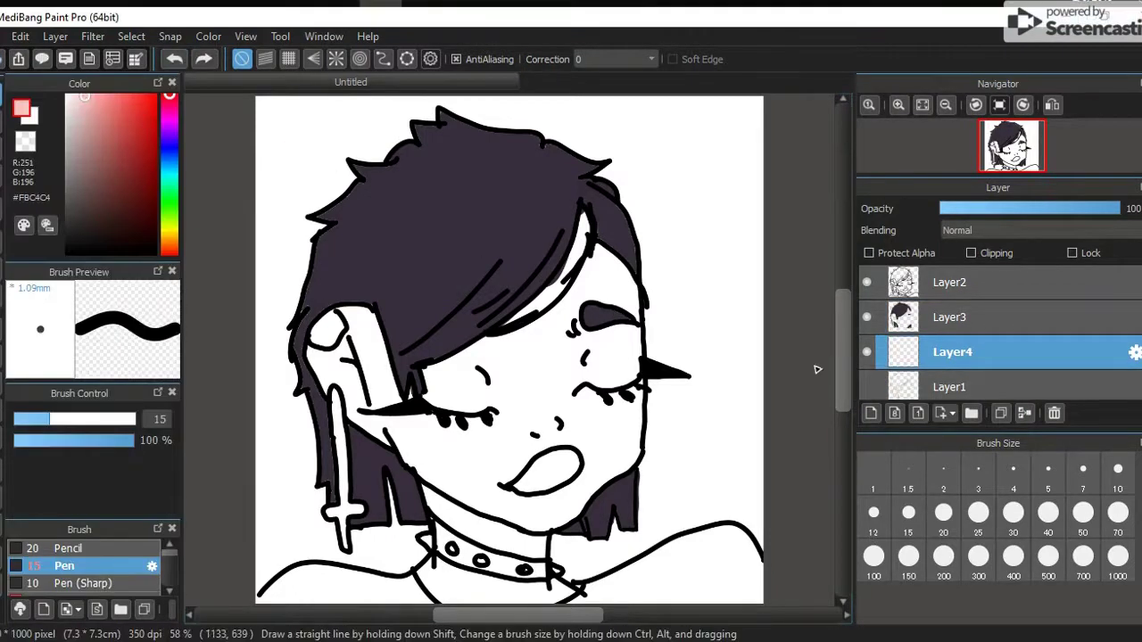
key(bracketright)
key(bracketright)
key(bracketright)
key(bracketright)
mouse_move(589, 472)
mouse_down()
mouse_move(531, 384)
mouse_move(566, 257)
mouse_move(419, 375)
mouse_move(308, 342)
mouse_up()
mouse_move(379, 443)
mouse_down()
mouse_move(451, 482)
mouse_move(433, 500)
mouse_move(520, 508)
mouse_move(388, 434)
mouse_move(449, 515)
mouse_move(526, 548)
mouse_move(497, 533)
mouse_move(604, 480)
mouse_move(630, 425)
mouse_move(631, 279)
mouse_move(550, 461)
mouse_move(446, 598)
mouse_move(479, 584)
mouse_up()
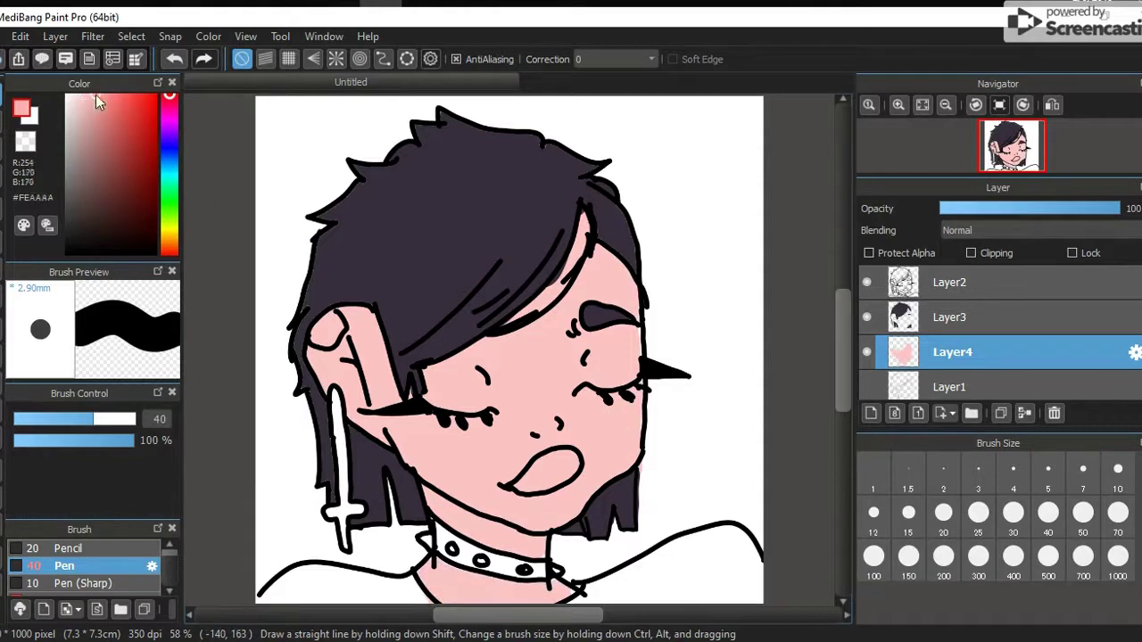
- Shade both eyelids with #FB6161 eyeshadow using the 30 px Pencil
click(121, 95)
click(70, 548)
drag(591, 381, 613, 379)
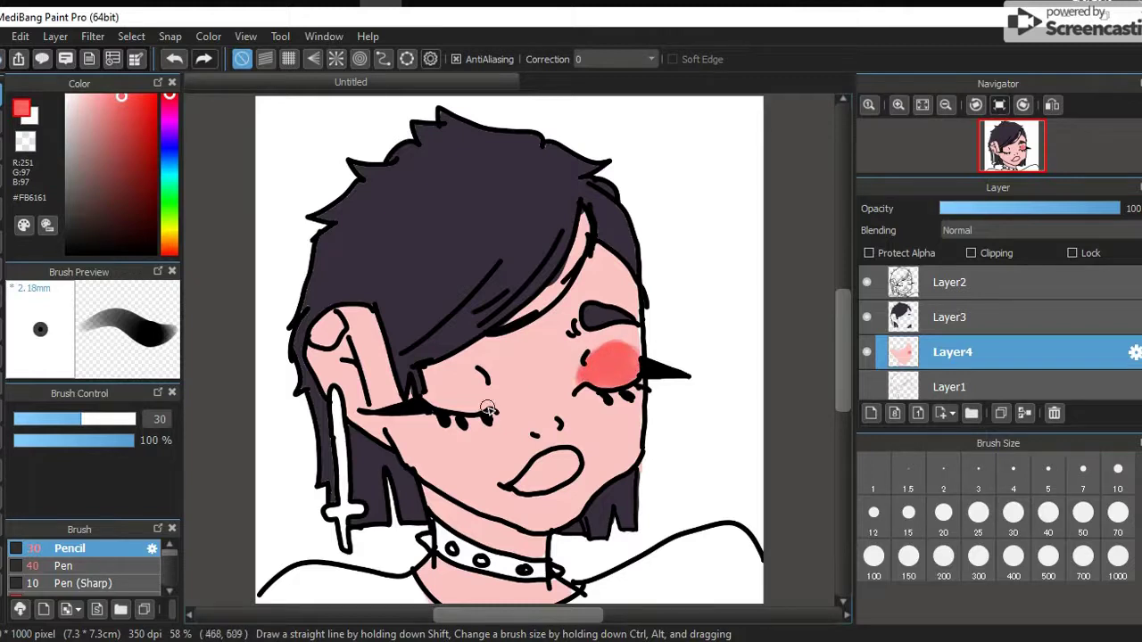
drag(488, 409, 437, 393)
- Colour the lips bright red #F42323 with the Pencil and undo the last stroke
click(143, 101)
drag(513, 482, 575, 462)
click(174, 59)
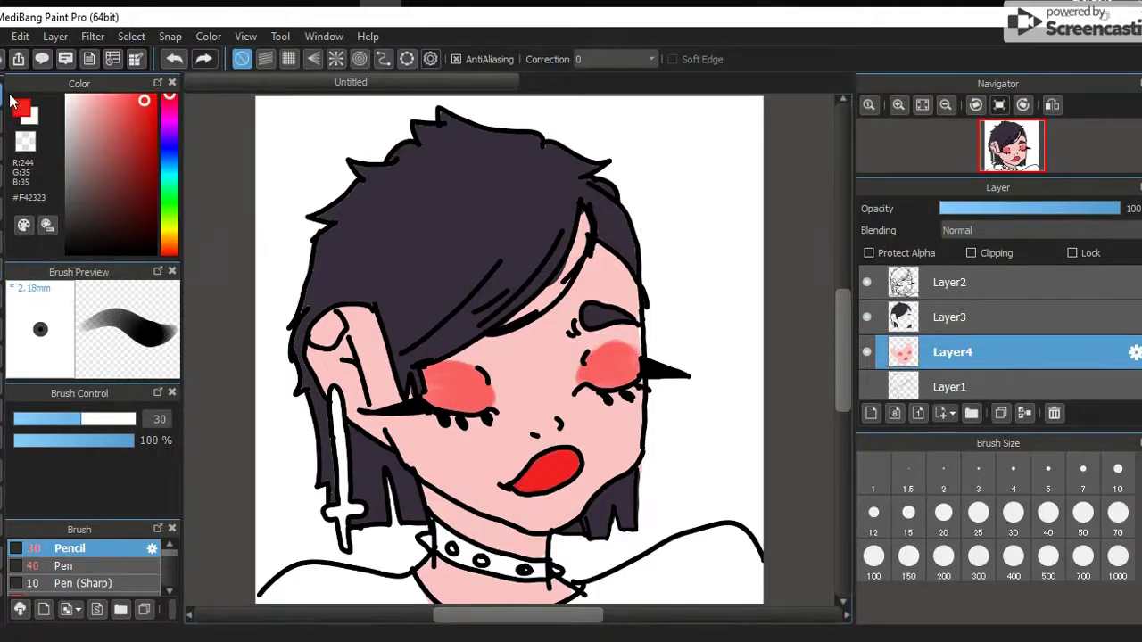
- Try a #D34A4A blush across the cheeks and nose on a new layer, blend it with the 70 px Smudge brush, and delete the layer
click(125, 121)
click(106, 418)
click(874, 412)
mouse_move(397, 424)
mouse_down()
mouse_move(438, 445)
mouse_move(527, 399)
mouse_move(552, 403)
mouse_move(422, 445)
mouse_move(531, 417)
mouse_move(636, 412)
mouse_move(555, 399)
mouse_up()
drag(408, 420, 376, 336)
click(123, 518)
drag(397, 433, 625, 428)
click(175, 61)
click(175, 60)
click(175, 61)
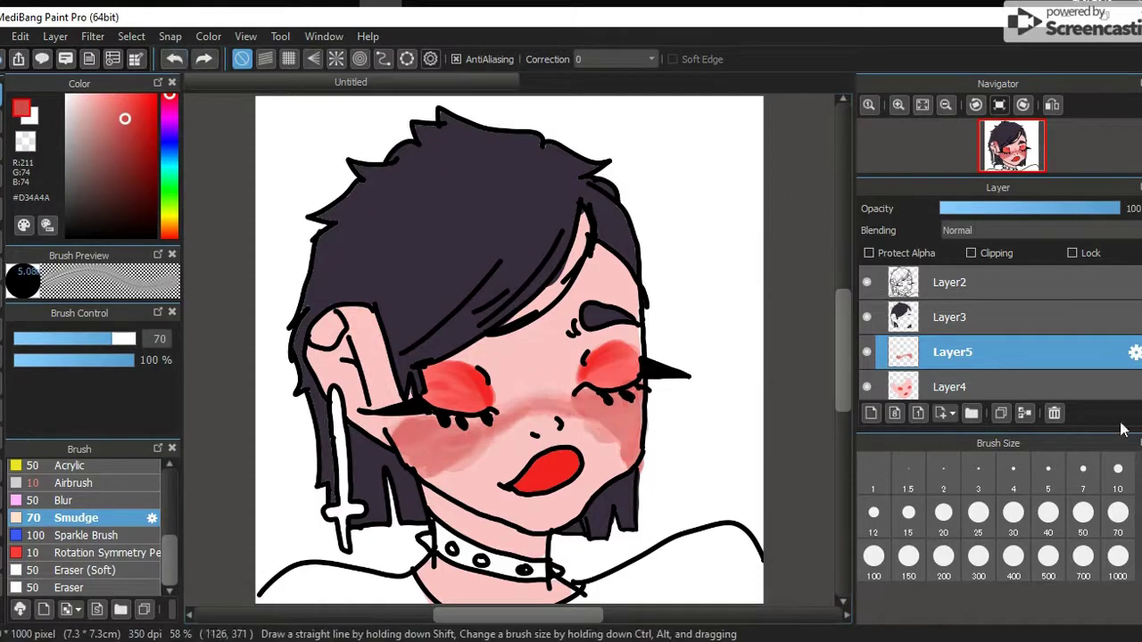
click(1054, 413)
- Try a softer #D38383 blush on a new layer with the Pencil and Acrylic brushes, undoing each test stroke
click(103, 108)
click(950, 352)
click(871, 414)
click(116, 106)
click(99, 119)
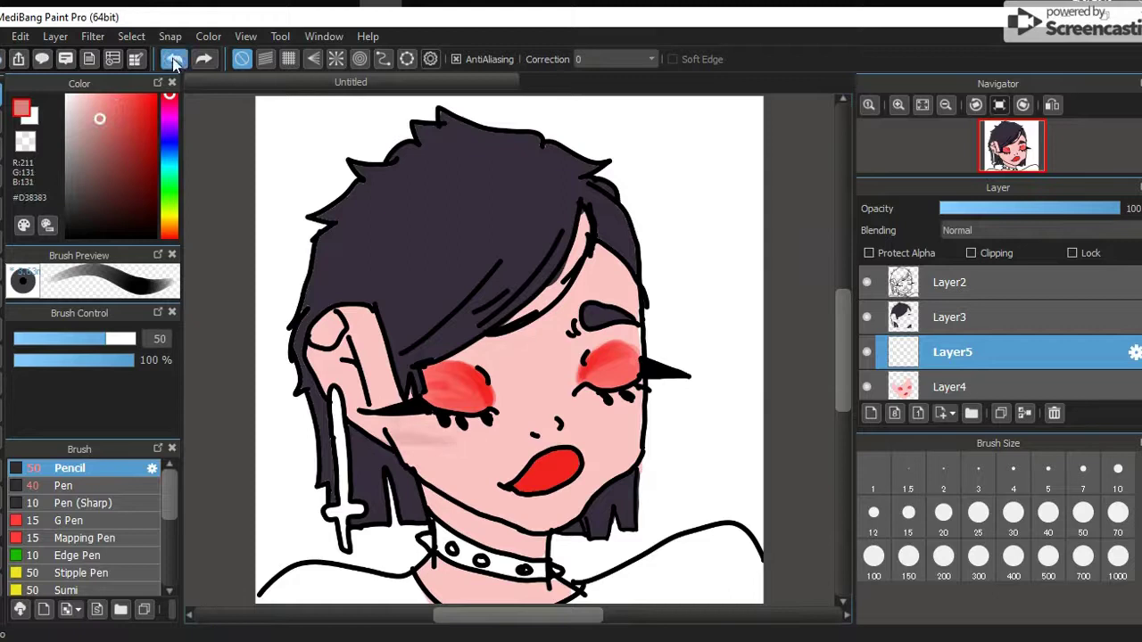
scroll(90, 536, down, 3)
click(72, 512)
drag(423, 412, 451, 437)
key(ctrl+z)
- Try a #E25353 blush band across the cheeks and nose with the 70 px Acrylic brush and delete its layer
click(123, 109)
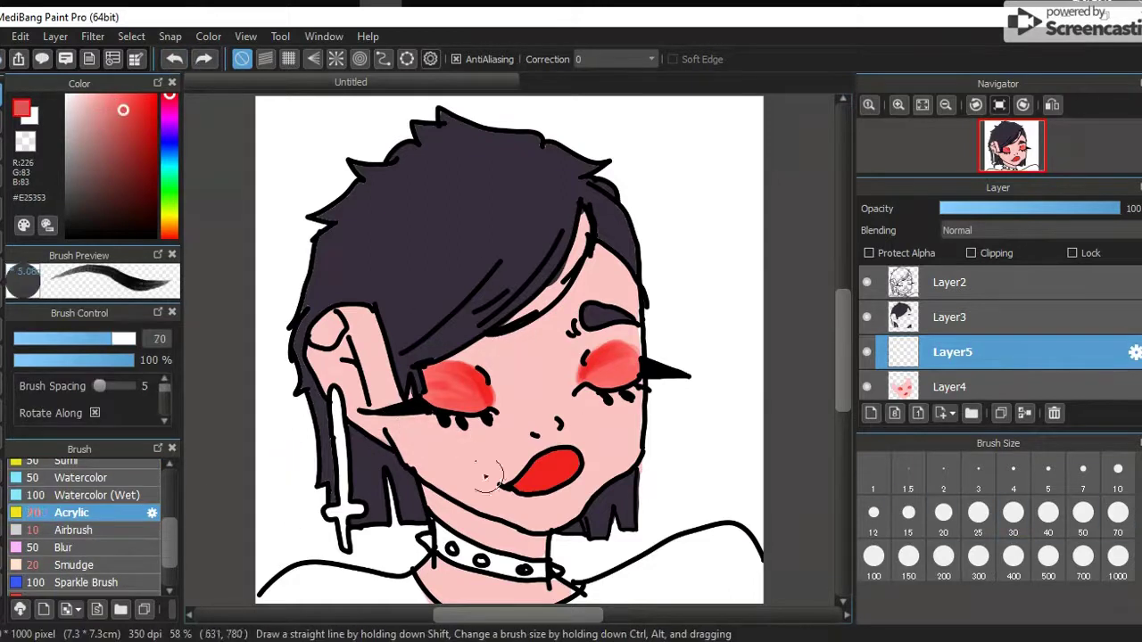
click(1118, 512)
mouse_move(384, 428)
mouse_down()
mouse_move(444, 431)
mouse_move(614, 409)
mouse_move(630, 431)
mouse_move(473, 438)
mouse_up()
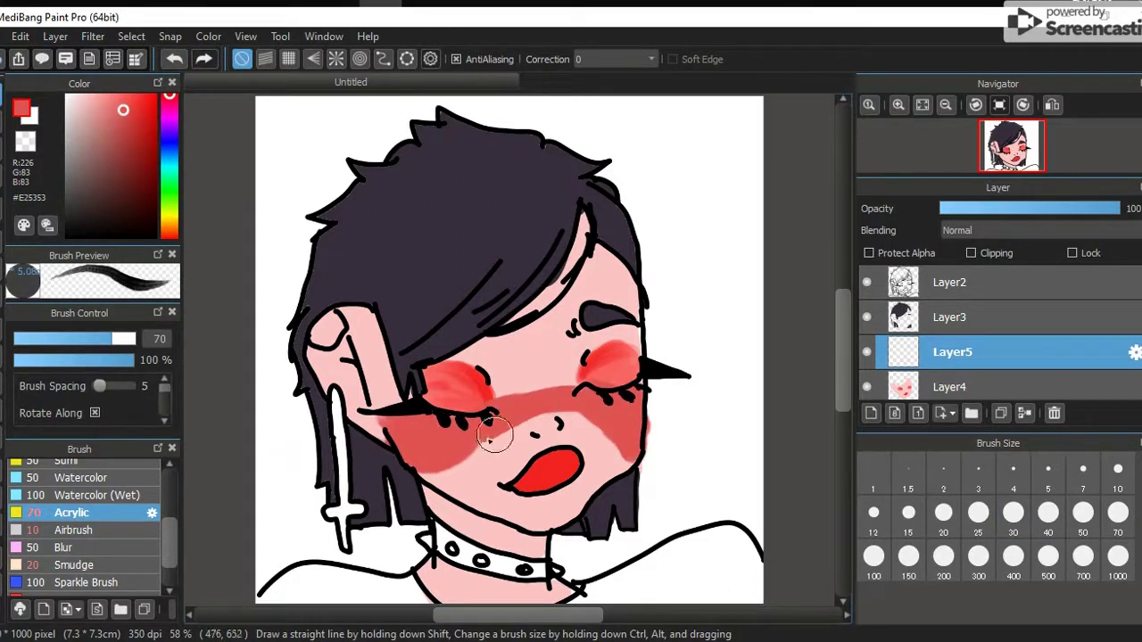
alt+click(395, 456)
key(b)
mouse_move(395, 457)
mouse_down()
mouse_move(456, 459)
mouse_move(452, 432)
mouse_move(538, 406)
mouse_move(651, 420)
mouse_up()
click(1054, 412)
- Paint a #DF635F blush over the cheeks and nose directly on the skin layer with the 70 px Pencil
click(118, 111)
click(1118, 512)
mouse_move(384, 419)
mouse_down()
mouse_move(446, 437)
mouse_move(625, 411)
mouse_move(596, 419)
mouse_move(375, 331)
mouse_move(410, 419)
mouse_move(499, 446)
mouse_move(578, 377)
mouse_move(633, 460)
mouse_up()
key(bracketleft)
key(bracketleft)
key(bracketleft)
key(bracketleft)
key(bracketleft)
key(bracketleft)
key(bracketleft)
key(bracketleft)
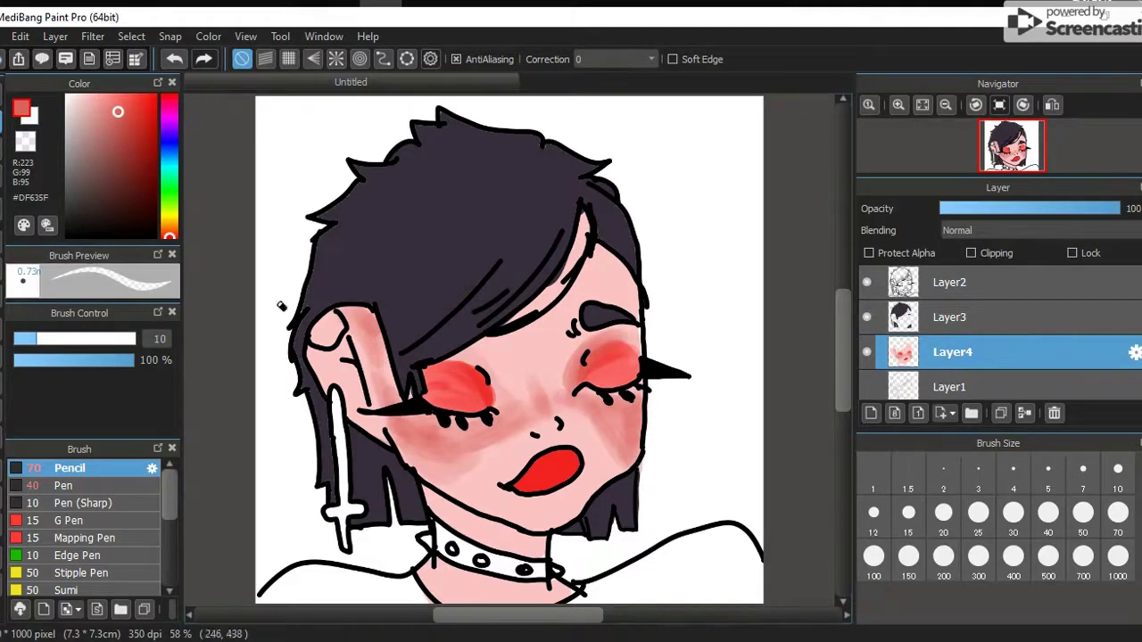
- Undo the latest blush strokes and erase the colour spilling past the face outline with the 10 px Eraser
key(bracketright)
key(bracketright)
key(bracketright)
key(bracketright)
key(bracketright)
key(bracketright)
key(bracketright)
key(bracketright)
click(1054, 413)
click(174, 58)
key(bracketleft)
key(bracketleft)
key(bracketleft)
key(bracketleft)
key(bracketleft)
key(bracketleft)
key(bracketleft)
key(bracketleft)
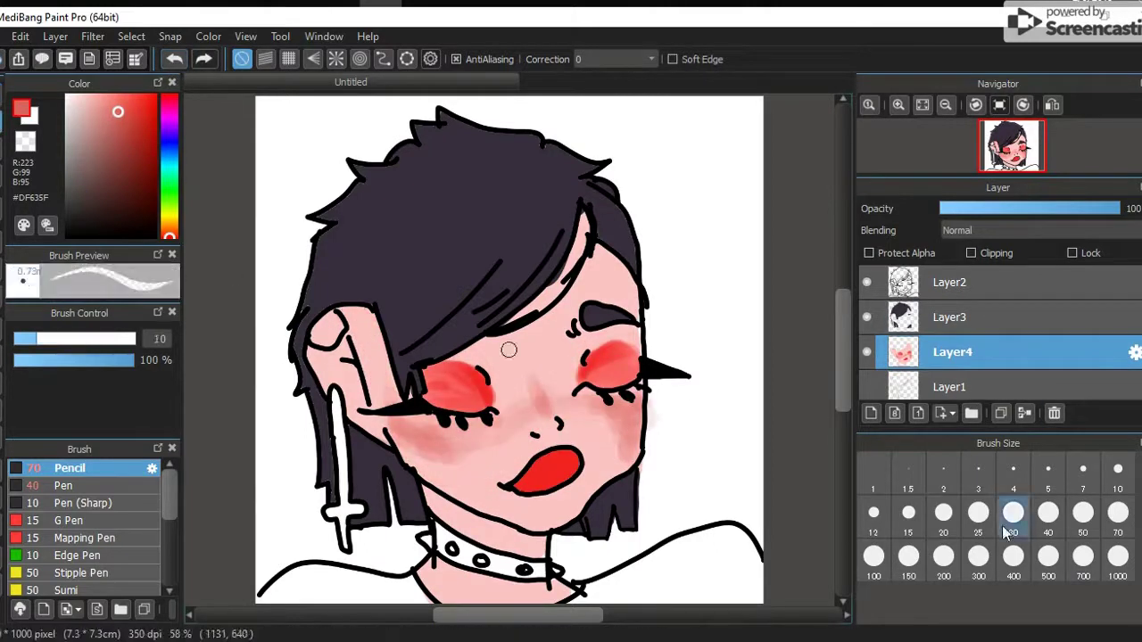
- Shade the swept fringe in #311E36 with the 70 px Pencil on a new layer above the hair colour, and clear the selection
click(871, 413)
key(bracketright)
key(bracketright)
key(bracketright)
key(bracketright)
key(bracketright)
key(bracketright)
key(bracketright)
key(bracketright)
click(168, 123)
click(101, 208)
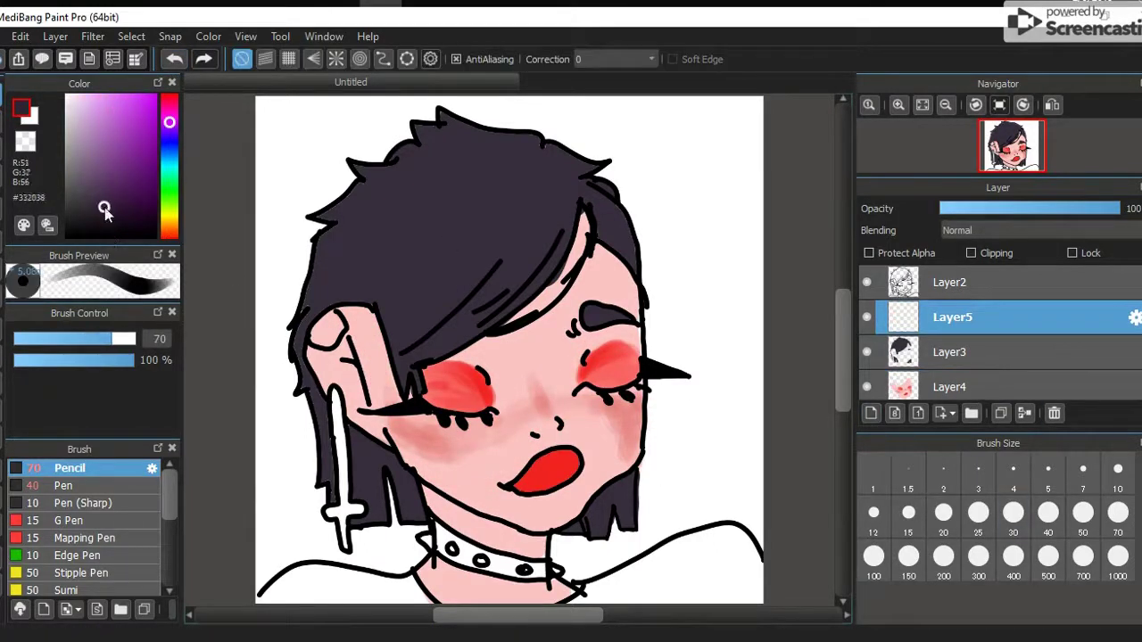
click(104, 207)
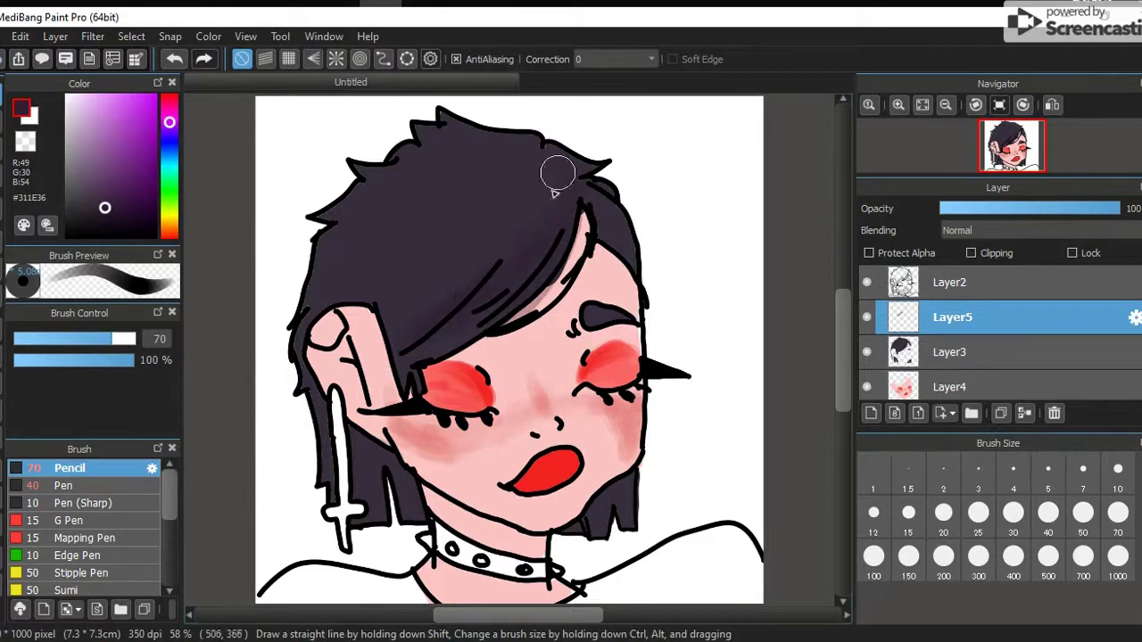
drag(419, 351, 591, 205)
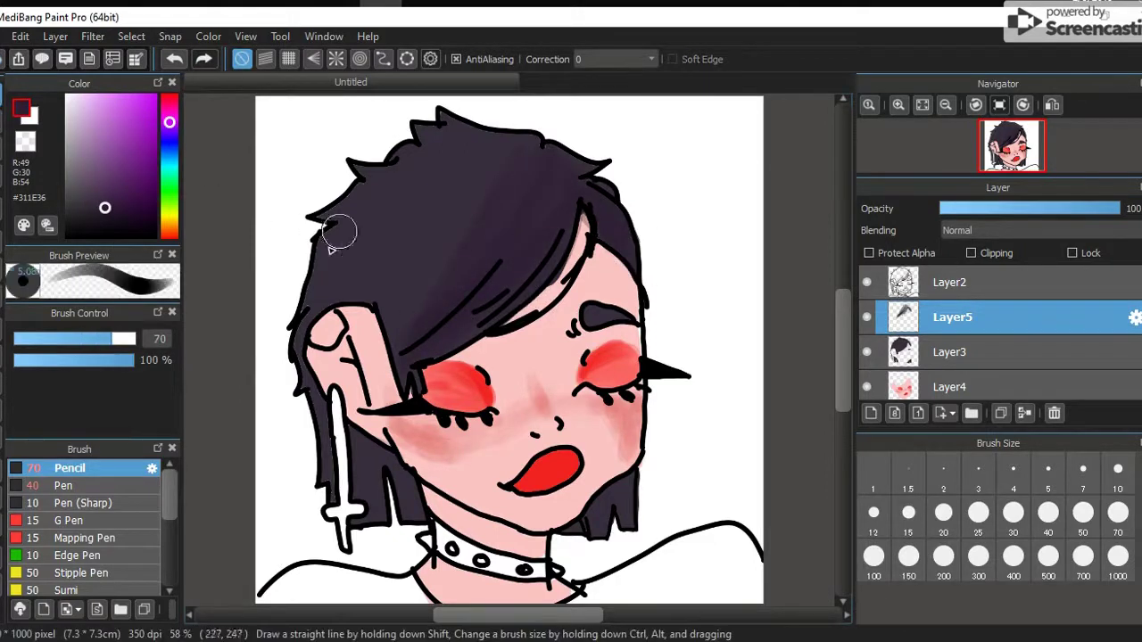
drag(535, 148, 492, 184)
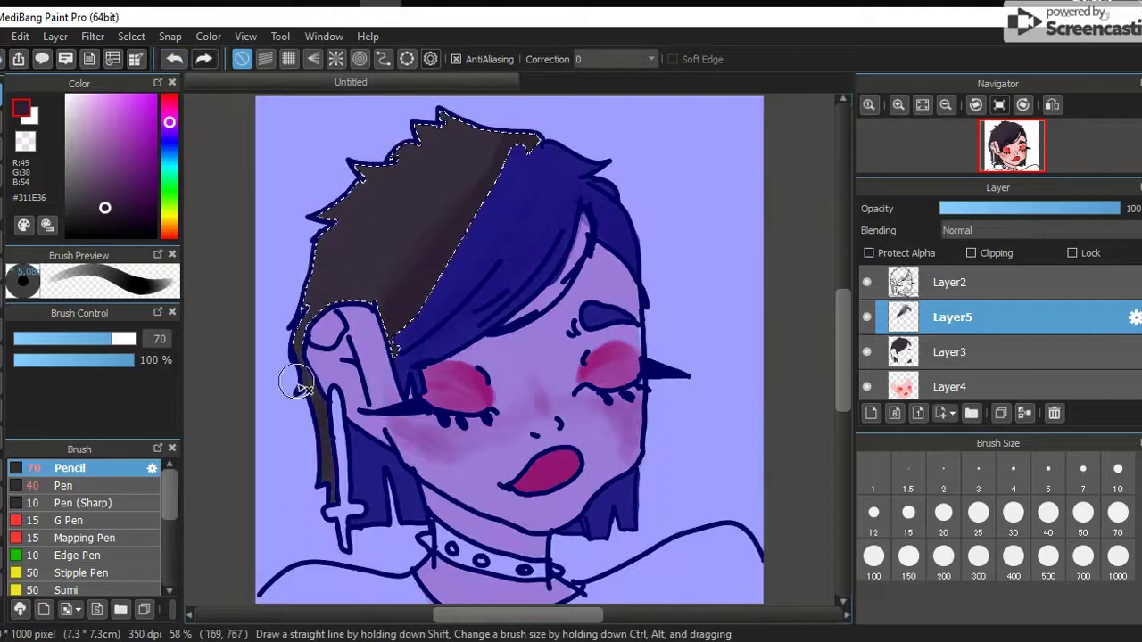
key(ctrl+d)
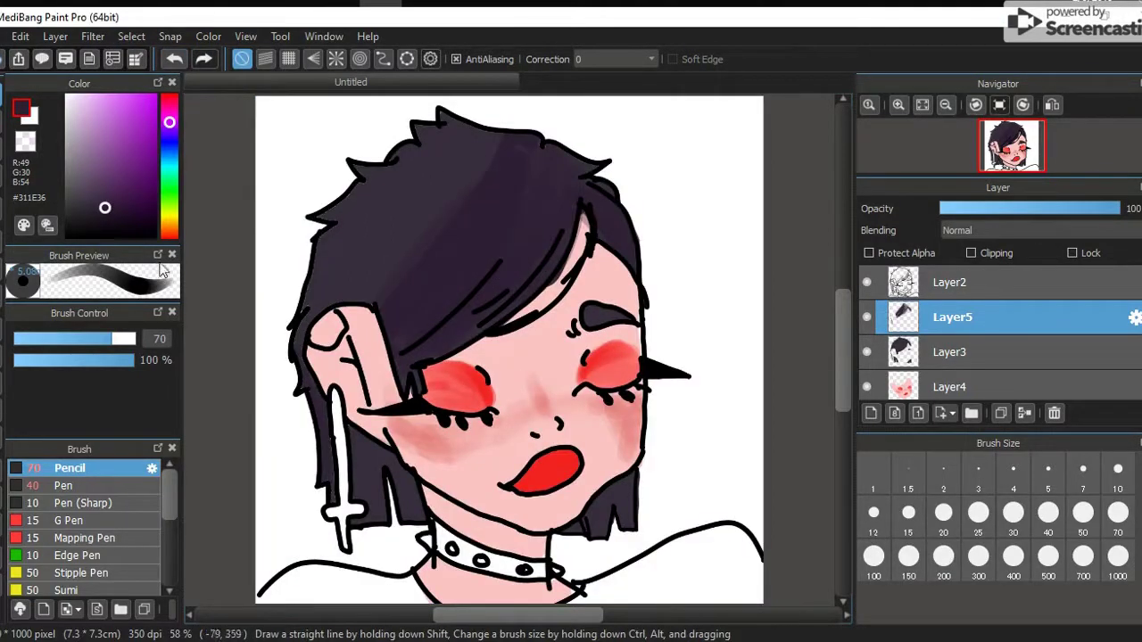
- Try filling the background black on the hair shading layer and undo the fill
alt+click(311, 582)
key(g)
click(734, 372)
key(b)
key(ctrl+z)
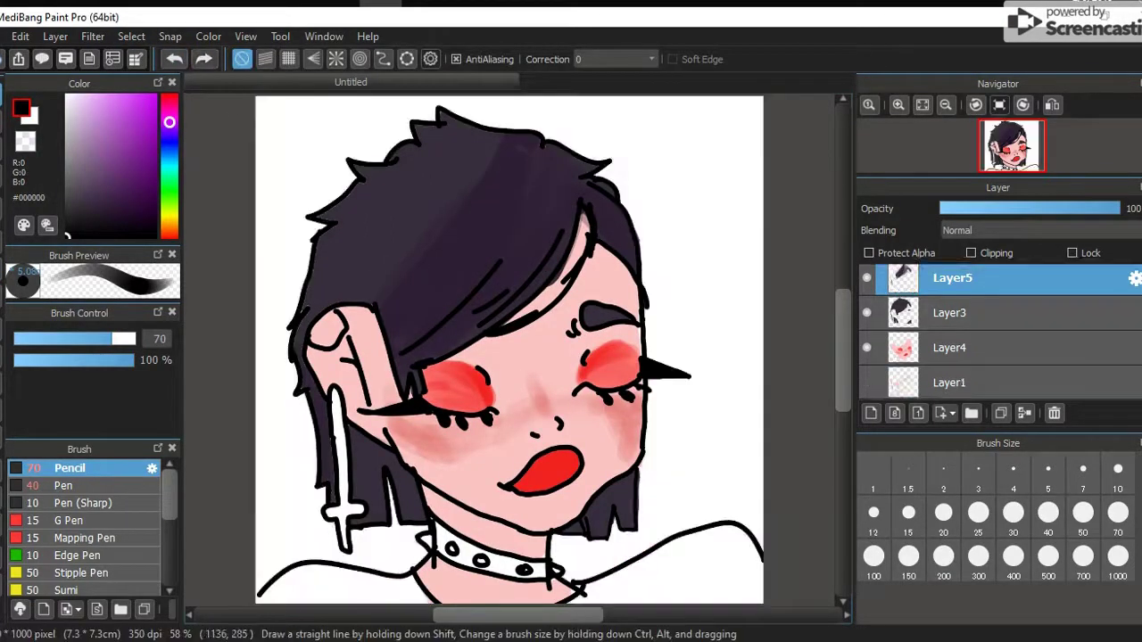
- Try a full black background fill on a new layer beneath the skin, toggle its visibility and delete the layer
click(871, 412)
key(g)
click(732, 375)
click(867, 382)
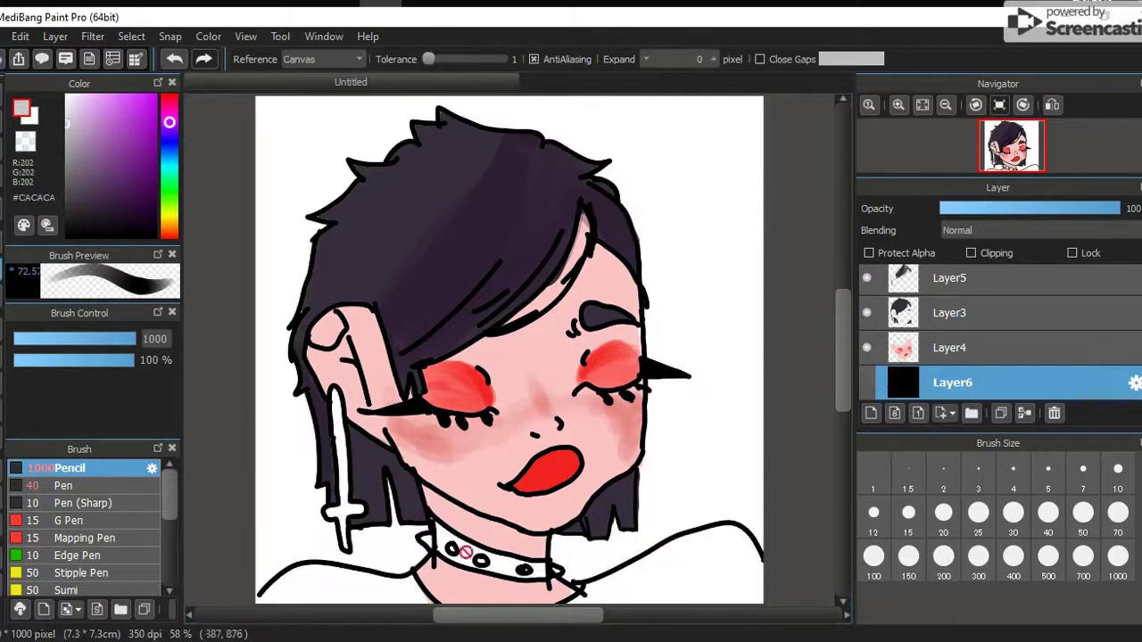
key(ctrl+Up)
click(866, 382)
click(866, 382)
click(950, 382)
key(b)
click(1054, 413)
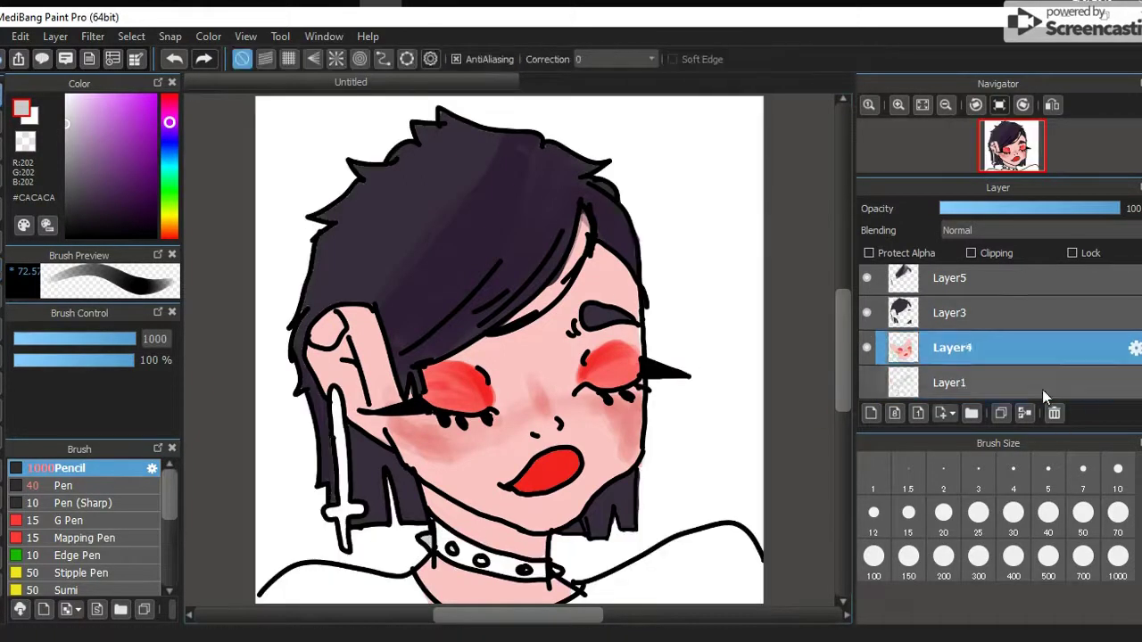
- Shade the neck, chest, jaw, ear and forehead in #E57E7B with the Pencil on the skin layer, redoing the last chest strokes
alt+click(363, 536)
drag(446, 510, 535, 551)
mouse_move(419, 554)
mouse_down()
mouse_move(490, 599)
mouse_move(568, 600)
mouse_up()
mouse_move(406, 451)
mouse_down()
mouse_move(471, 504)
mouse_move(447, 486)
mouse_up()
drag(383, 375, 344, 313)
drag(603, 269, 624, 303)
click(81, 338)
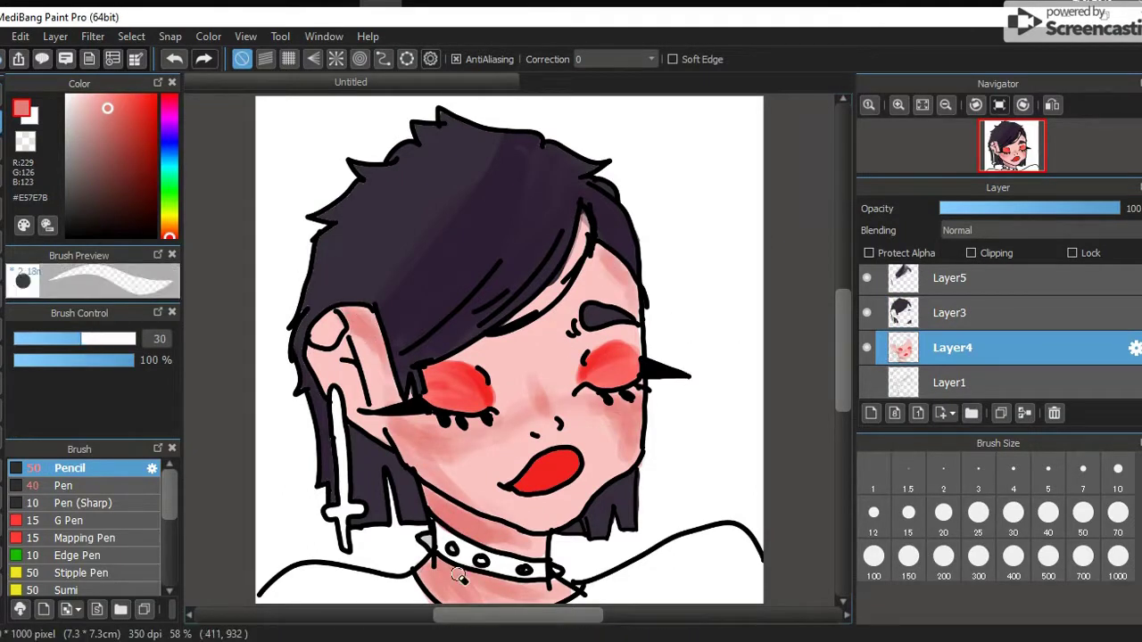
click(172, 59)
click(172, 59)
mouse_move(464, 562)
mouse_down()
mouse_move(460, 605)
mouse_move(442, 578)
mouse_up()
- Paint white highlight streaks along the fringe with the 50 px Pen on the hair shading layer, undoing the first test mark
alt+click(707, 238)
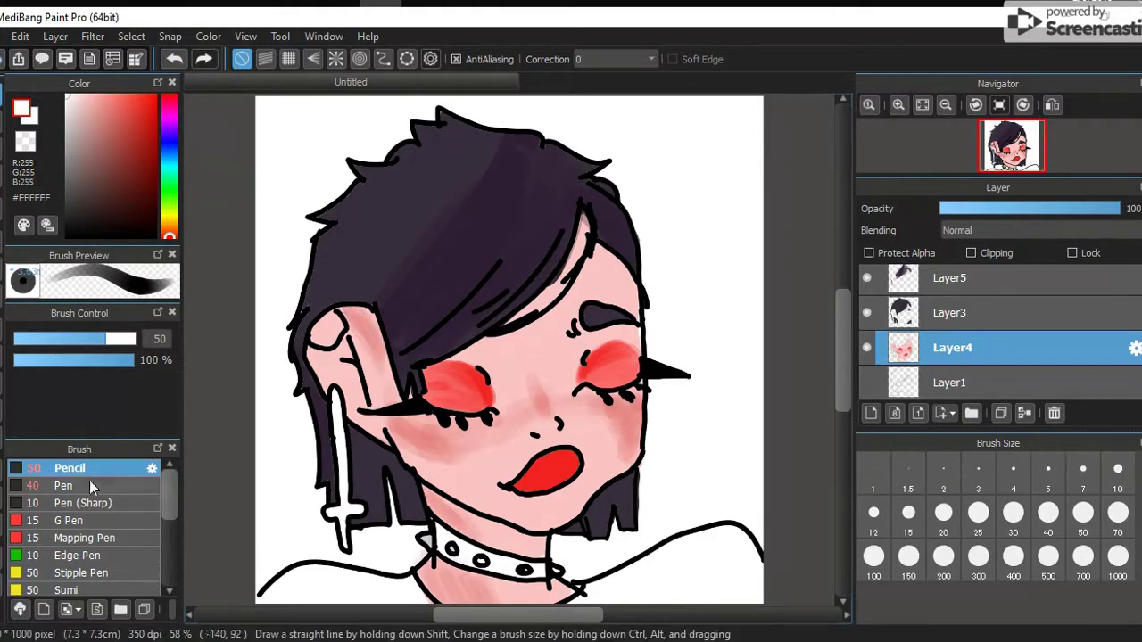
key(Down)
key(ctrl+Up)
key(ctrl+Up)
drag(455, 286, 490, 253)
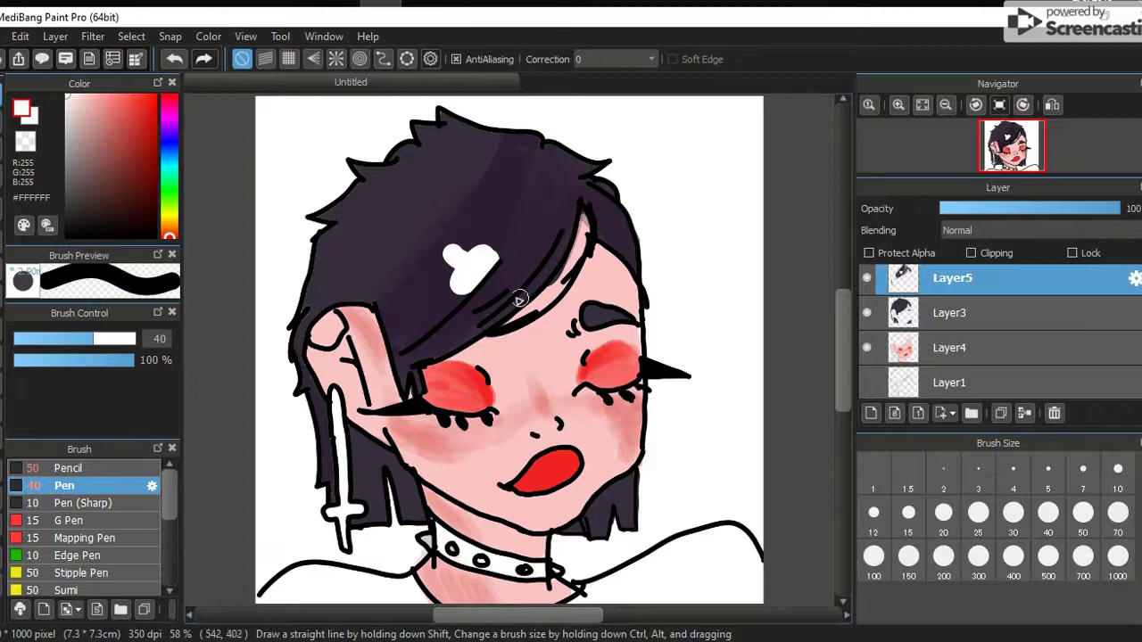
key(ctrl+z)
drag(455, 321, 513, 284)
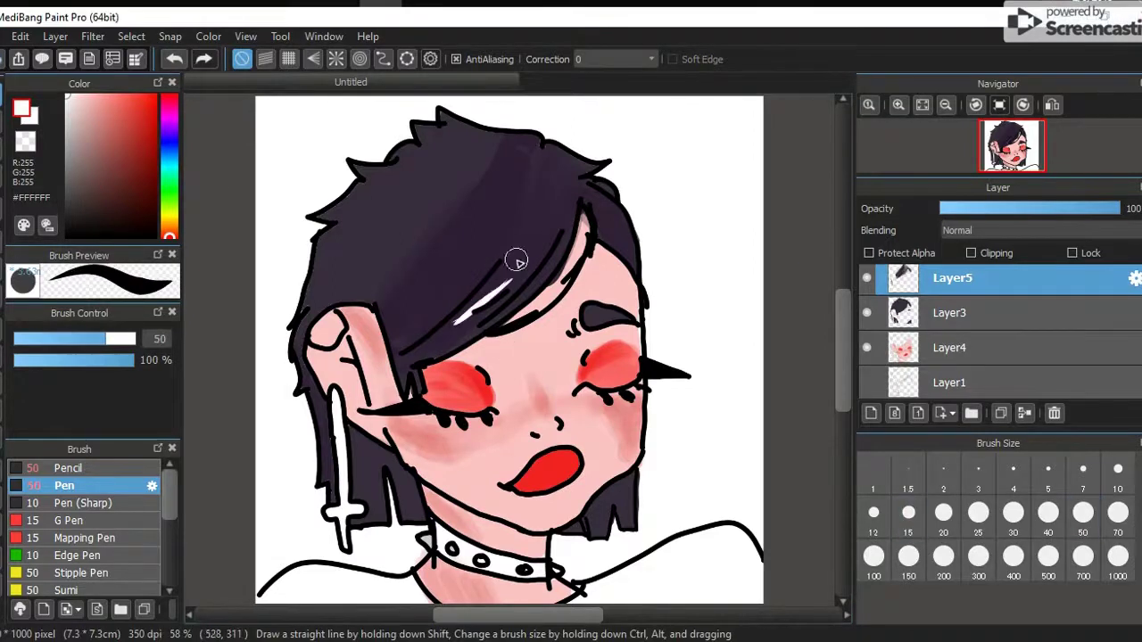
- Add white highlights to the hair, eyelids, cheeks, nose, lips and ear with the 50 px Pen, and fine eyebrow hairs at 3 px
drag(364, 225, 412, 171)
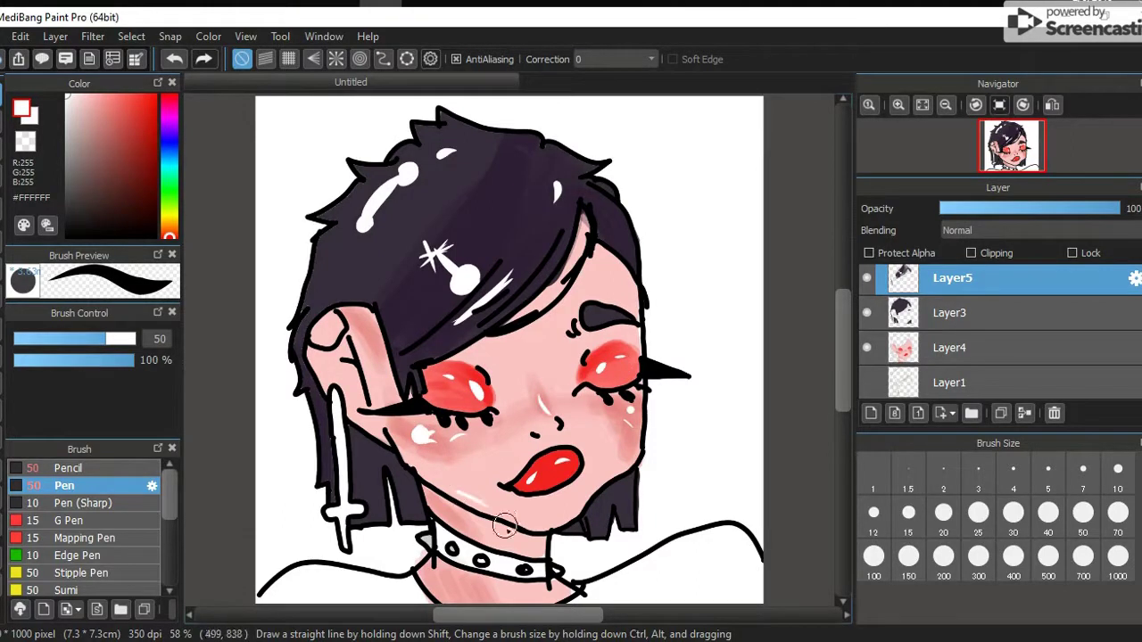
drag(380, 462, 366, 512)
drag(412, 473, 405, 512)
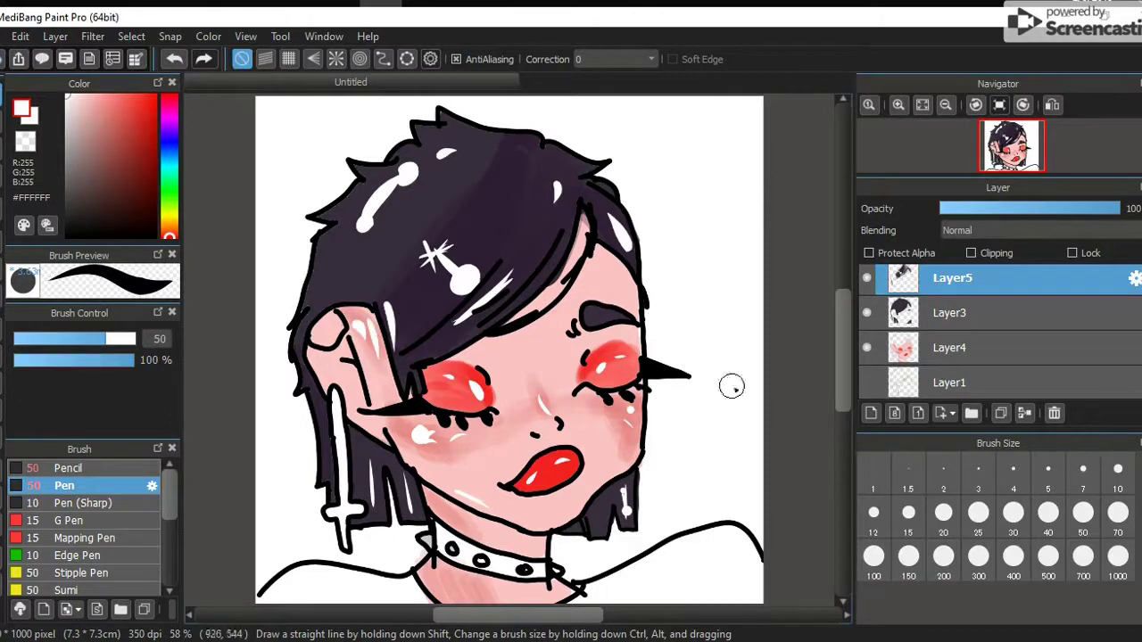
click(978, 471)
- Try black background fills on new layers beneath the skin, then remove those layers
key(ctrl+shift+n)
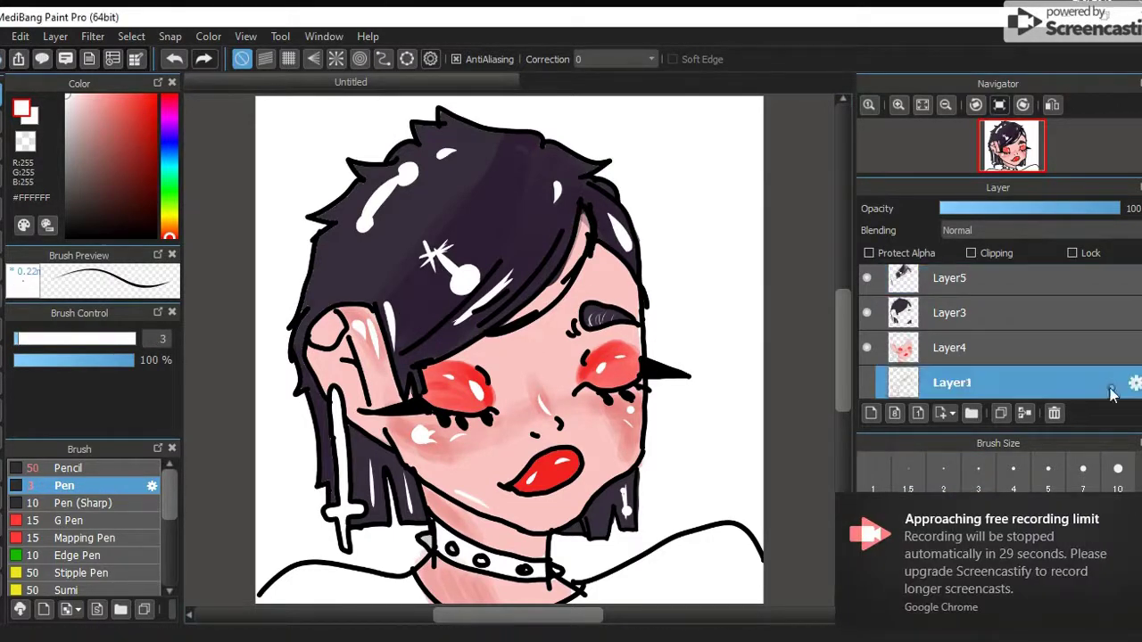
key(g)
key(x)
click(282, 432)
key(ctrl+z)
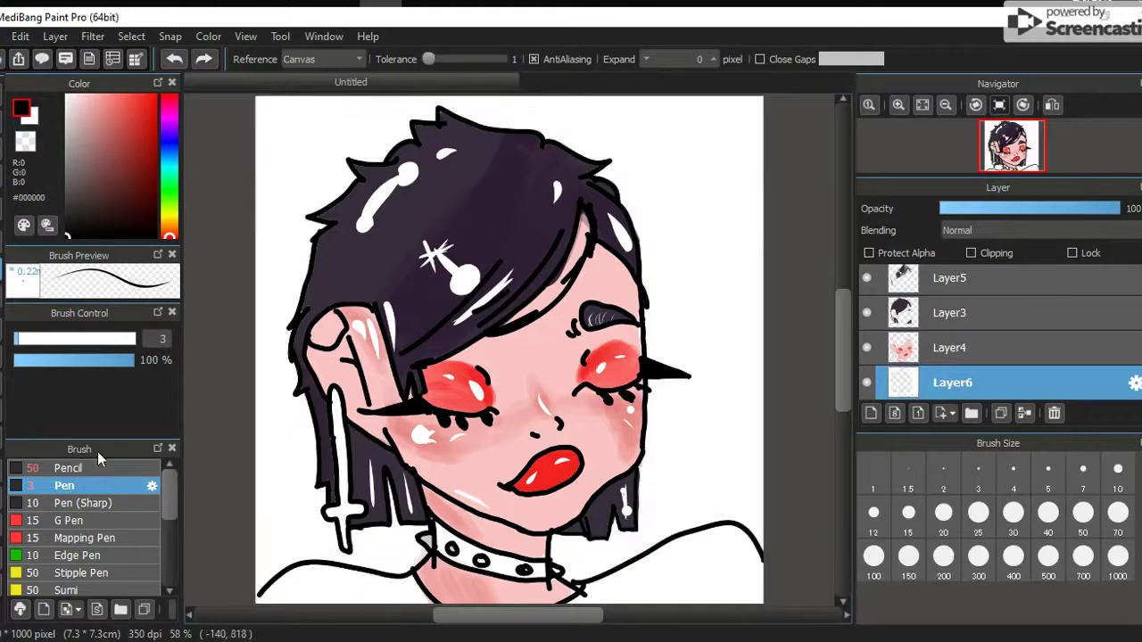
key(ctrl+shift+n)
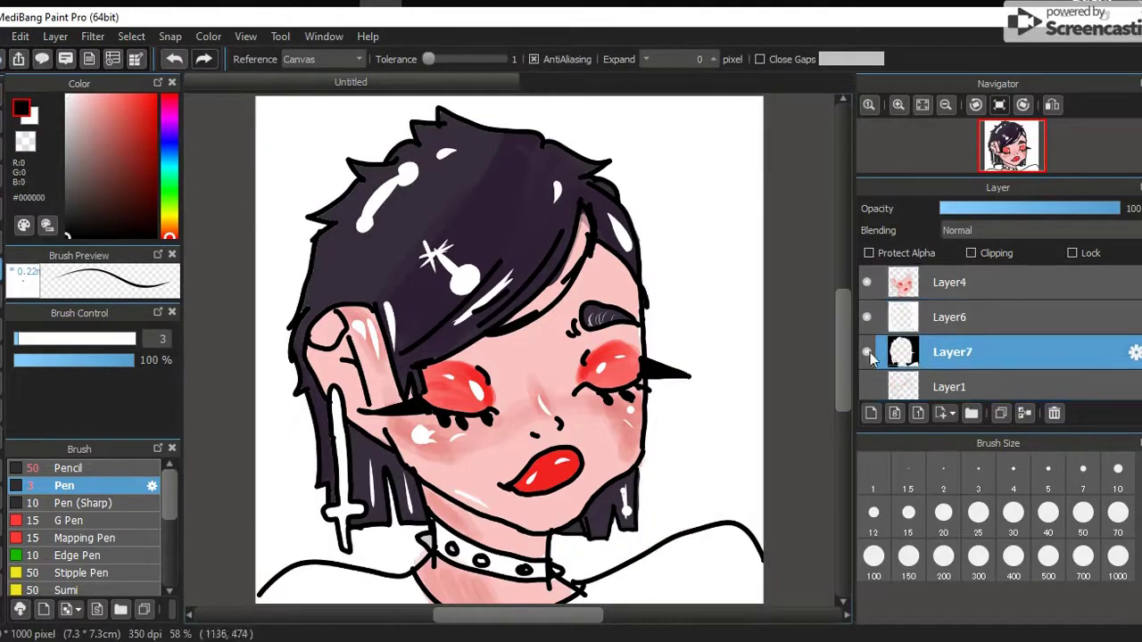
scroll(981, 357, up, 3)
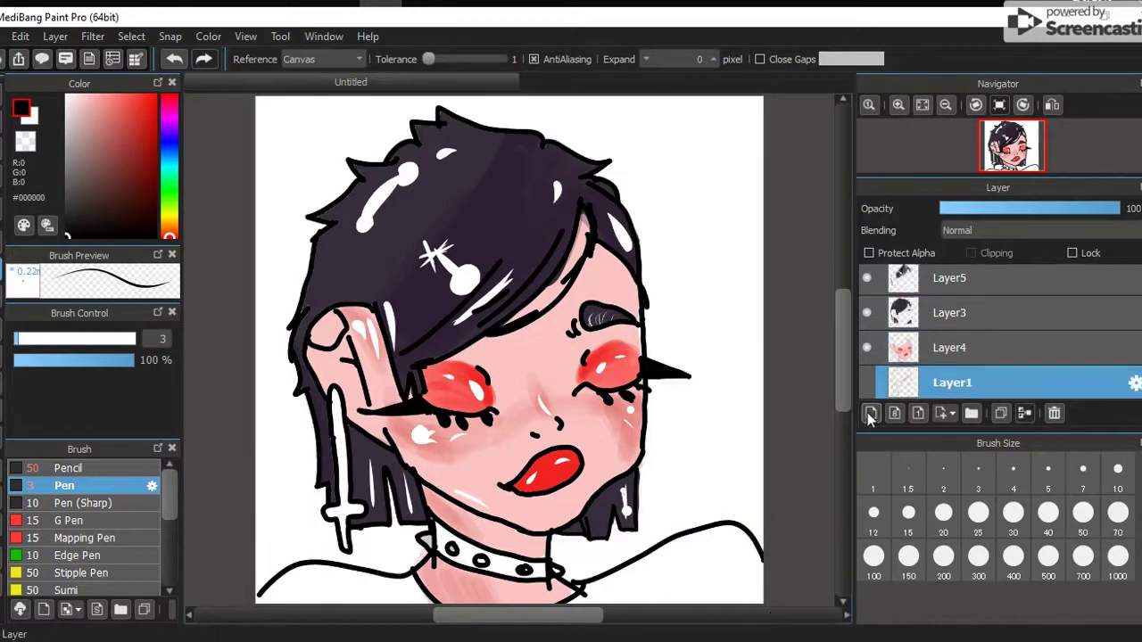
- Fill the area around the figure with black on a new layer between the skin layer and the sketch layer
key(b)
click(1026, 290)
scroll(1026, 339, down, 2)
click(1026, 348)
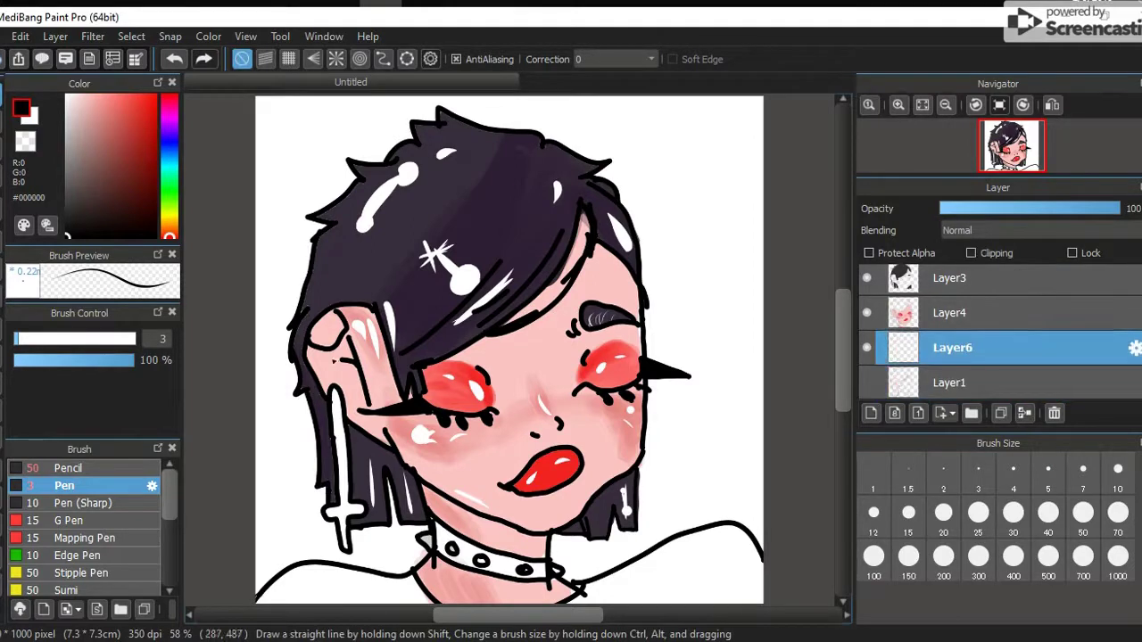
key(g)
click(275, 234)
- Paint the cross earring solid black with the 70 px Pen on the background layer
key(b)
click(1118, 514)
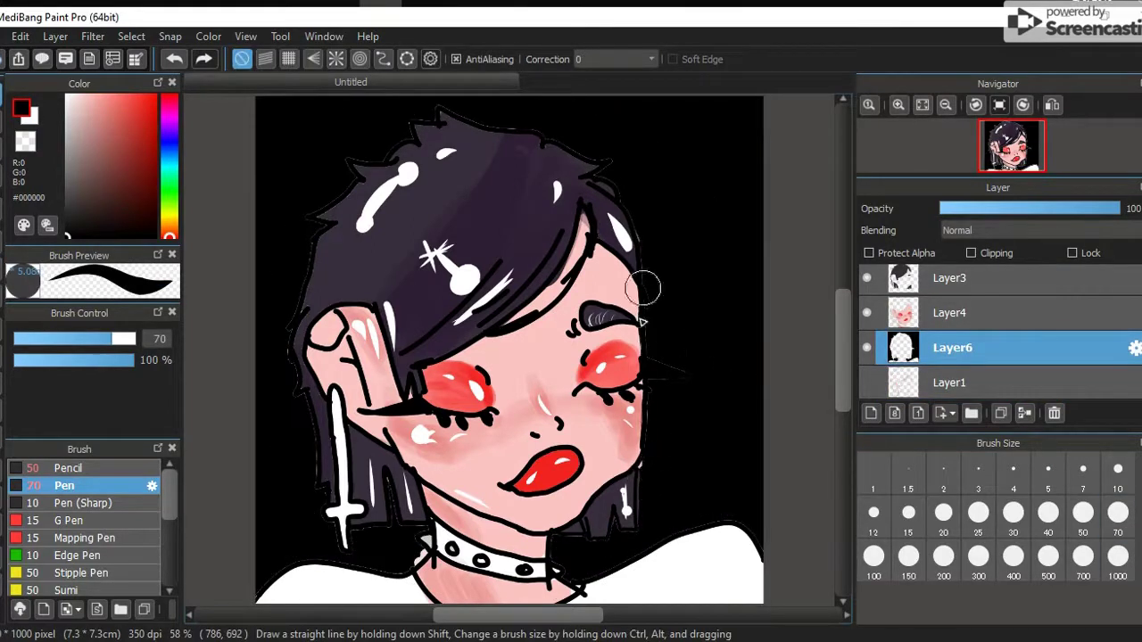
drag(339, 393, 353, 536)
click(953, 278)
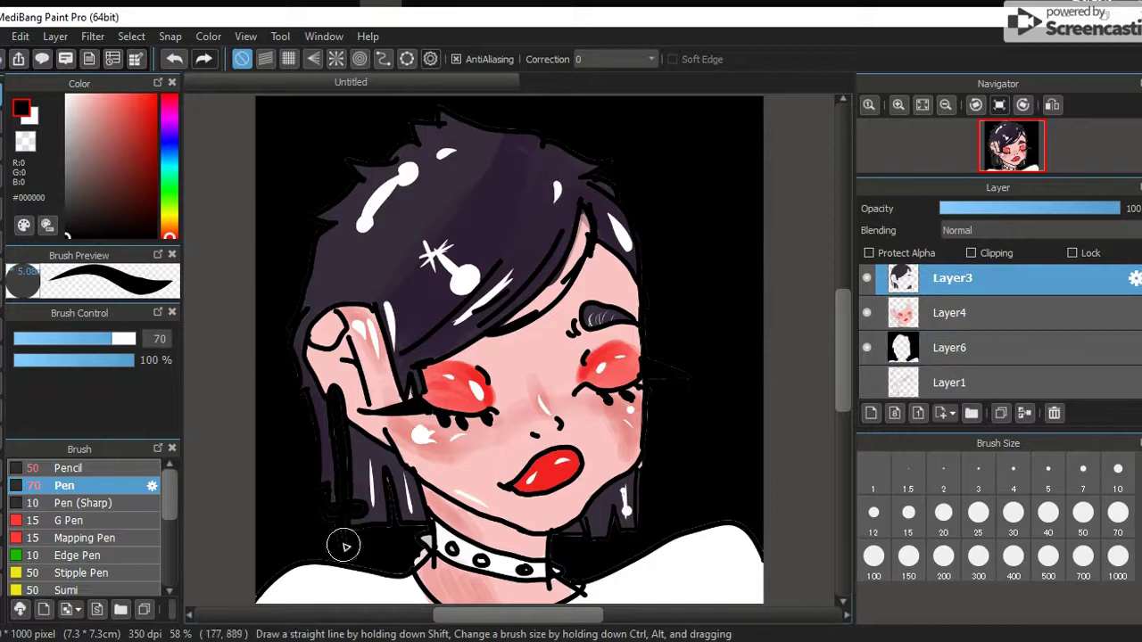
- Paint the shoulders of the top in #443535 and #333030 with the 70 px Pen on a new layer below the black background
click(85, 200)
click(946, 348)
click(871, 414)
scroll(660, 375, down, 3)
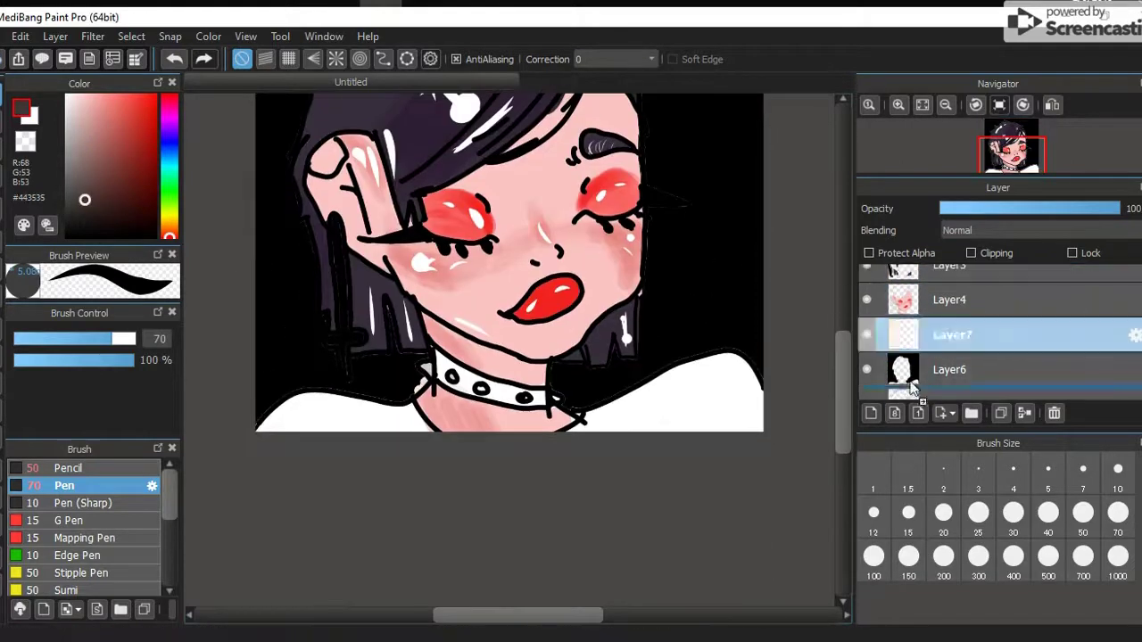
drag(741, 419, 660, 393)
drag(268, 419, 419, 446)
click(70, 210)
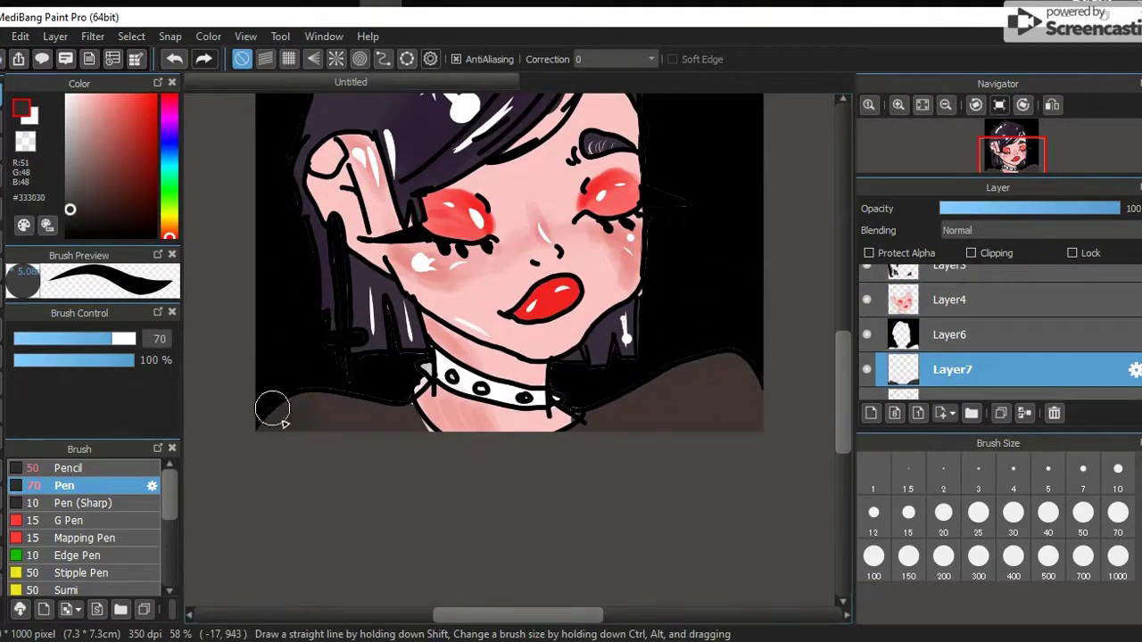
- Add white highlight strokes along both shoulders of the top with the 20 px Pen
scroll(679, 392, up, 3)
drag(614, 572, 656, 553)
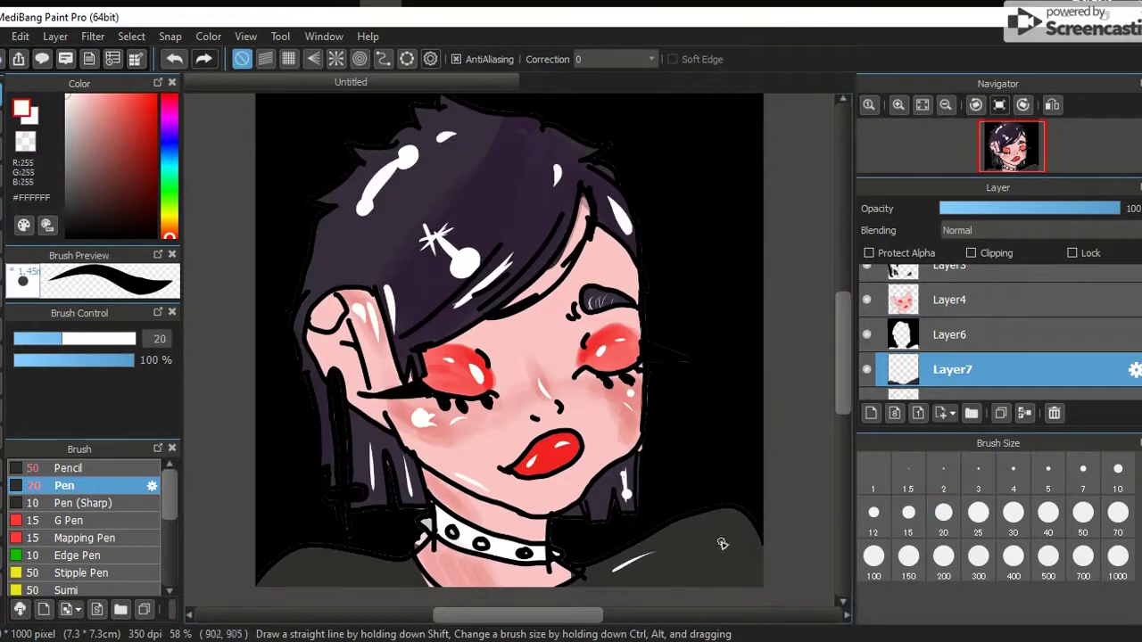
drag(281, 582, 313, 557)
drag(392, 585, 416, 568)
drag(273, 587, 284, 576)
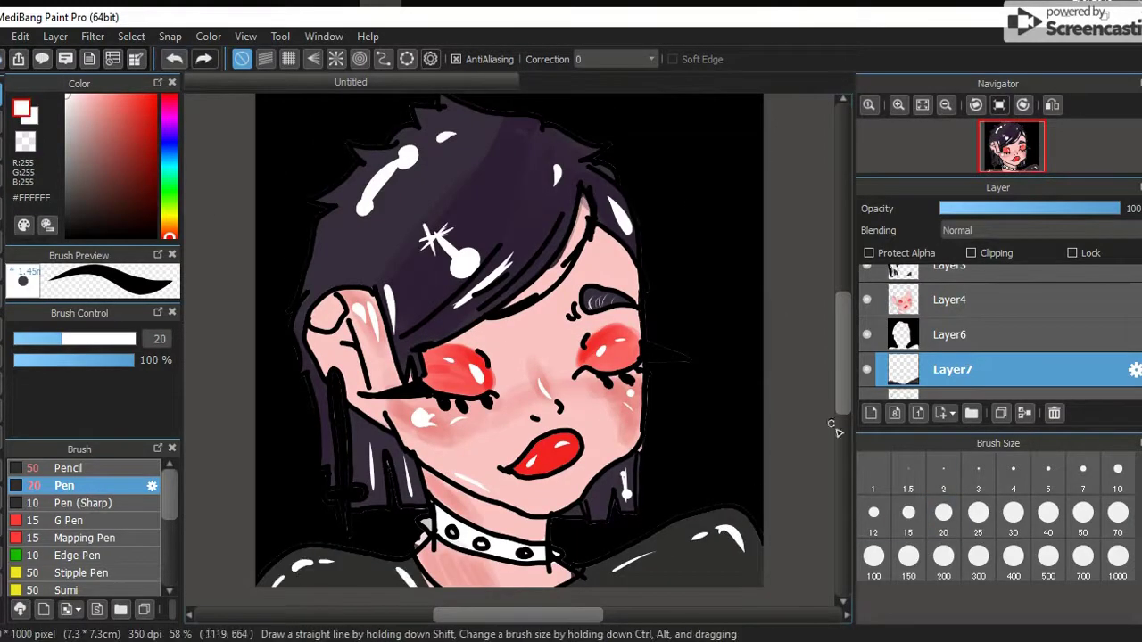
- Outline the inside of the black cross earring in white with the 5 px Pen
alt+click(413, 546)
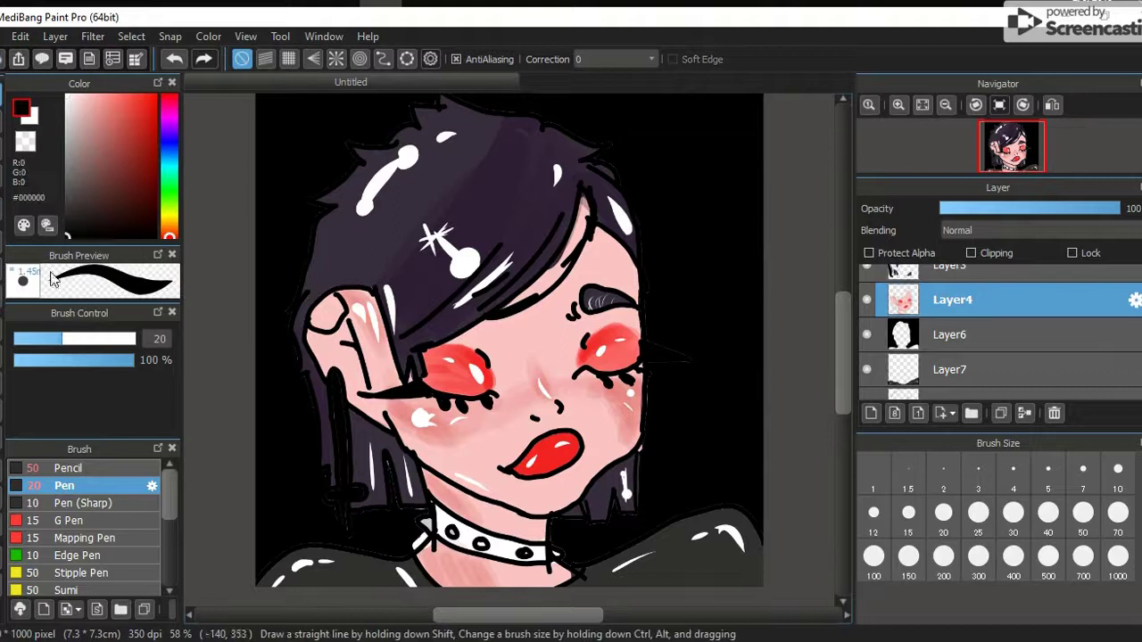
key(x)
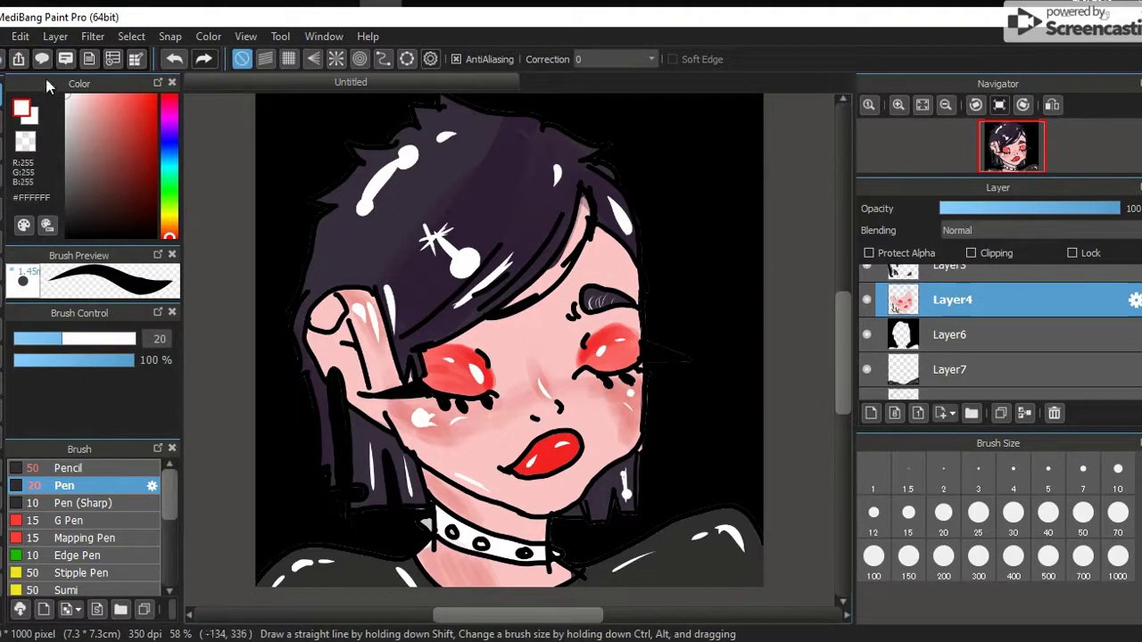
click(1048, 469)
scroll(454, 317, up, 3)
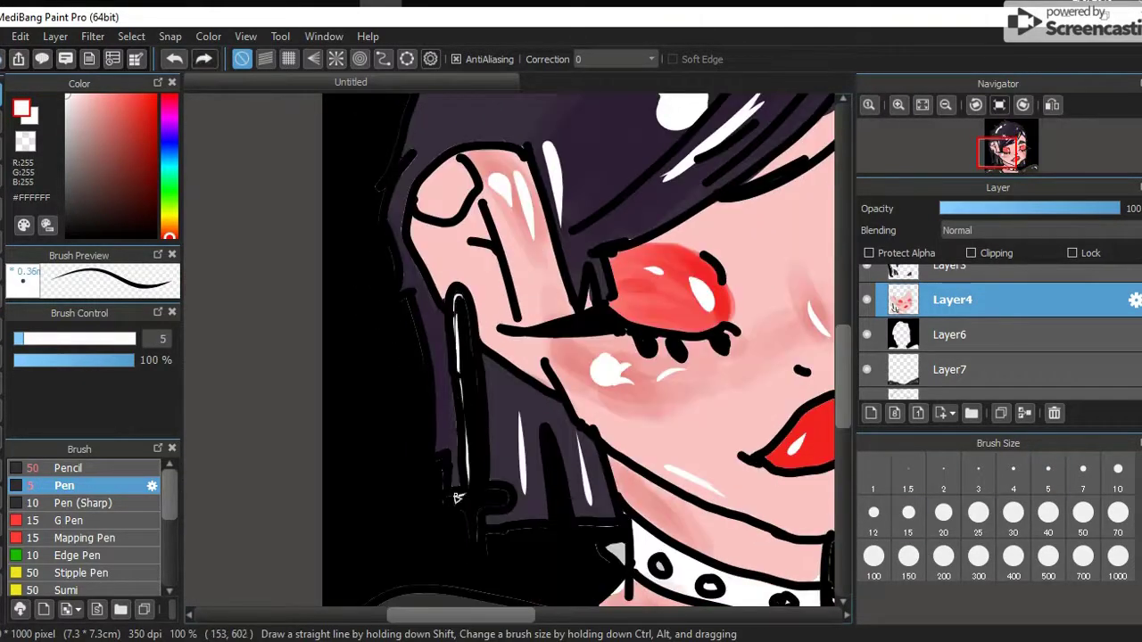
mouse_move(638, 348)
mouse_down()
mouse_move(504, 335)
mouse_move(510, 355)
mouse_move(585, 350)
mouse_up()
- Trace the eyelashes and winged eyeliner of both eyes in white on the line art layer with the 5 px Pen
ctrl+click(504, 335)
drag(735, 299, 556, 294)
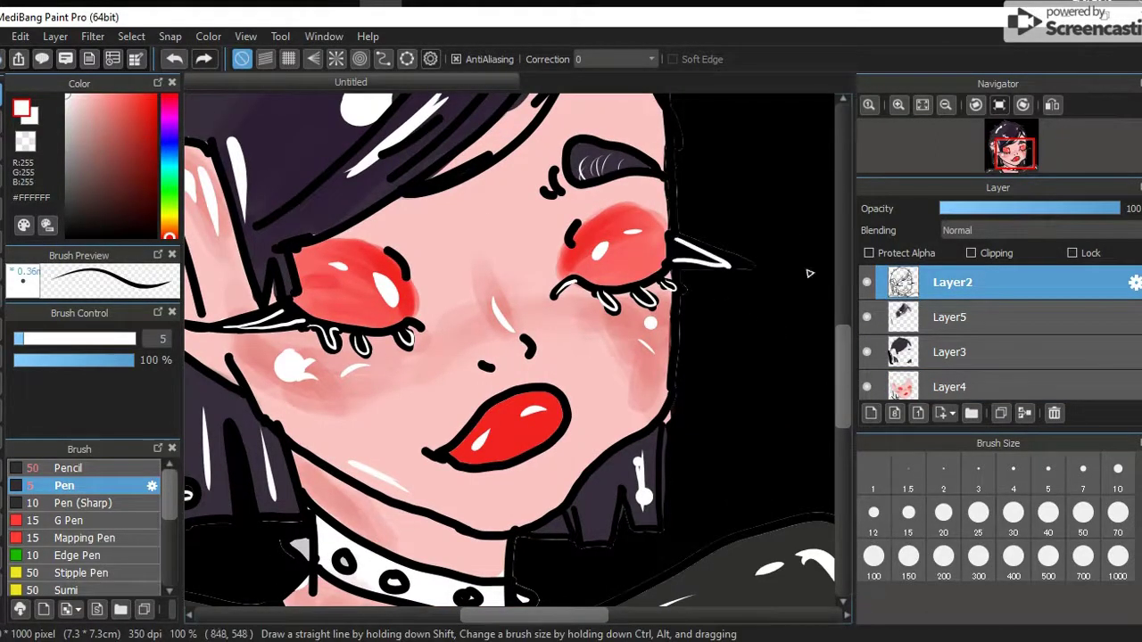
drag(589, 546, 705, 548)
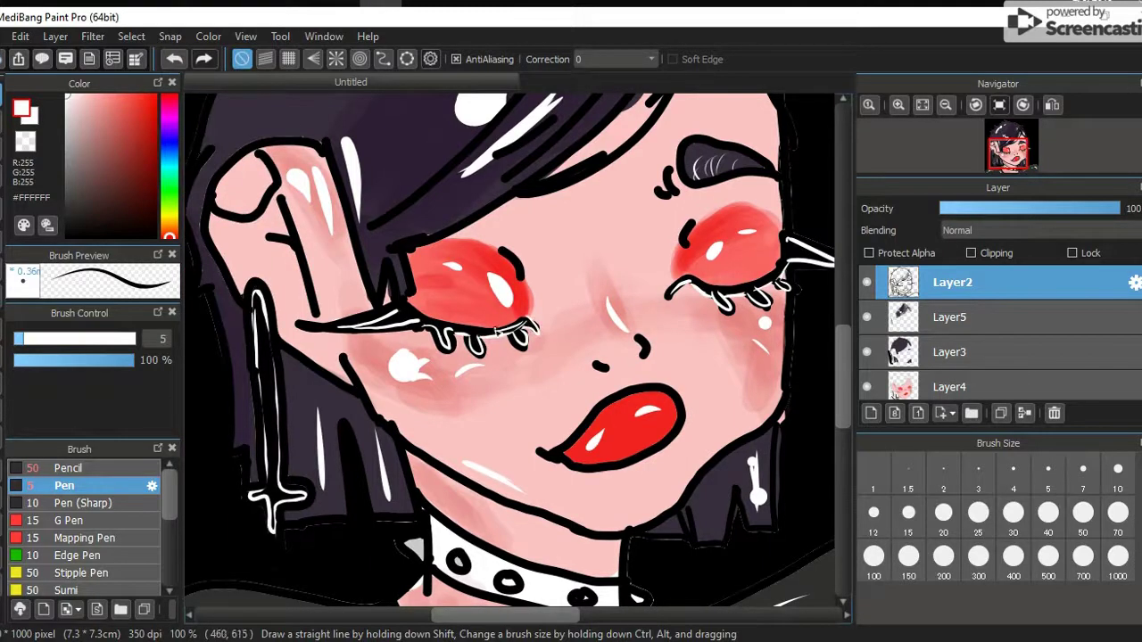
key(ctrl+0)
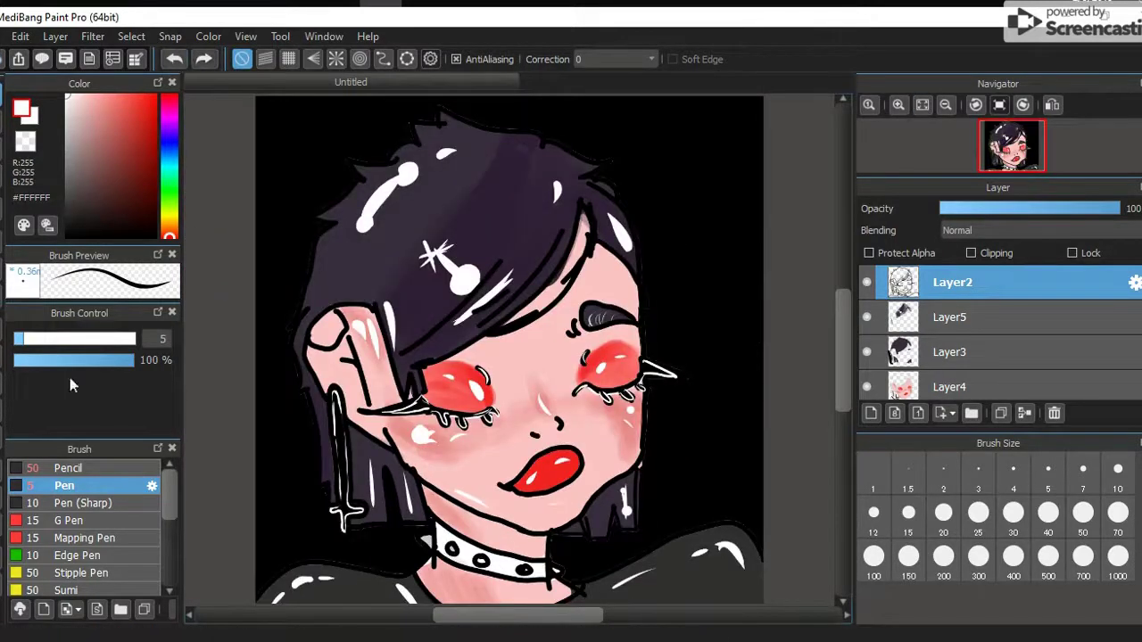
- Try a fuller lower lip in #F42323 with the Pencil on the skin layer and undo it
key(alt)
click(952, 386)
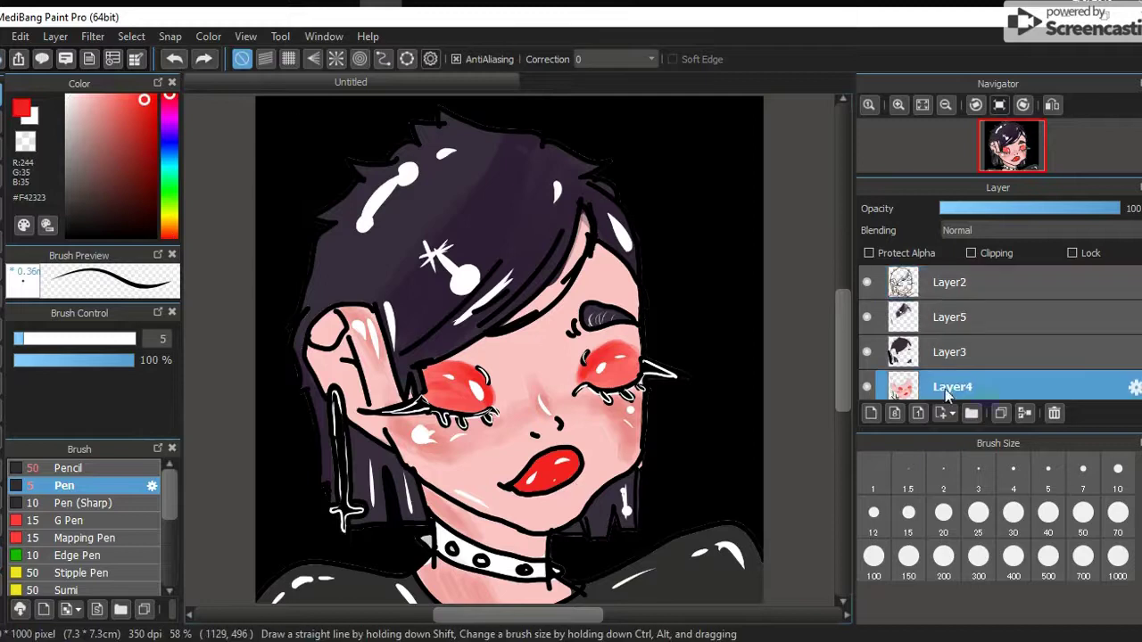
click(69, 468)
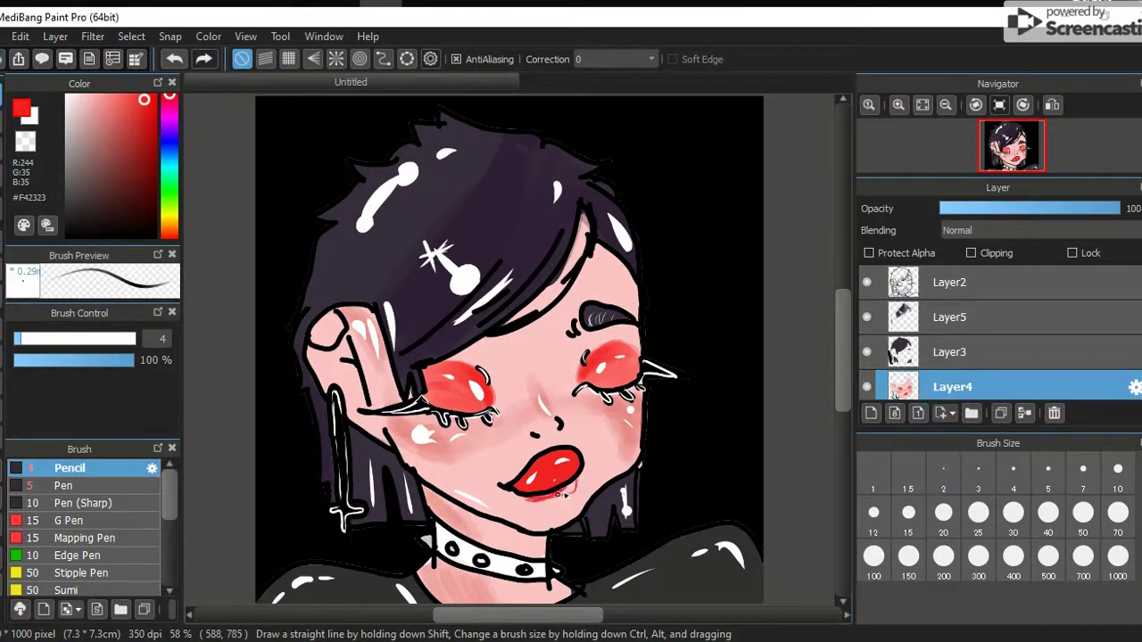
drag(564, 494, 565, 493)
click(952, 282)
click(63, 485)
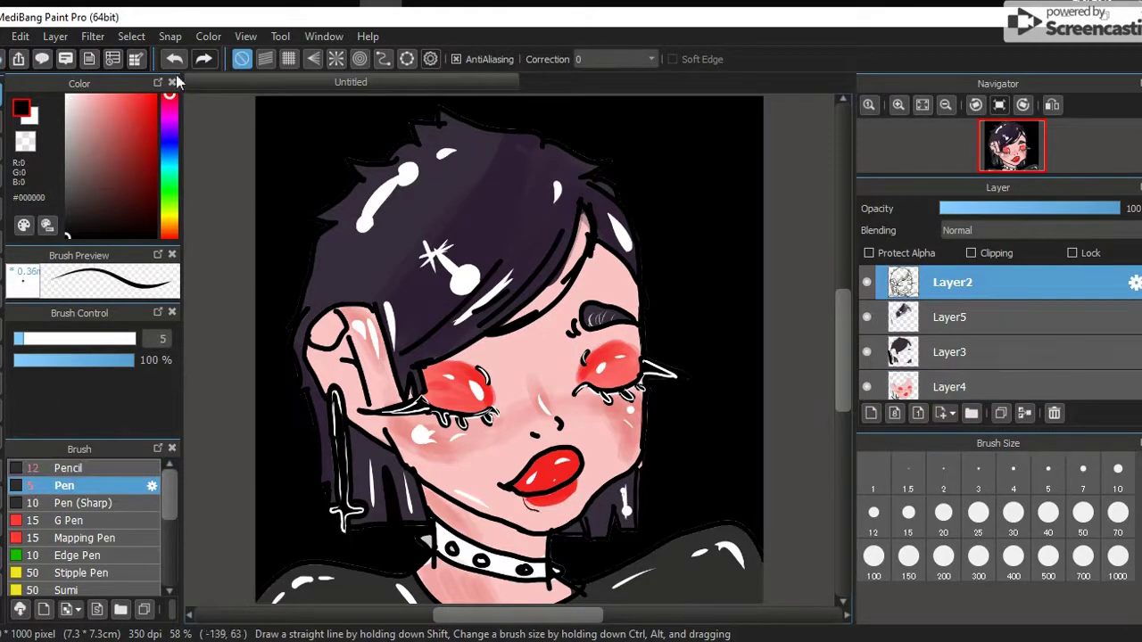
key(ctrl+z)
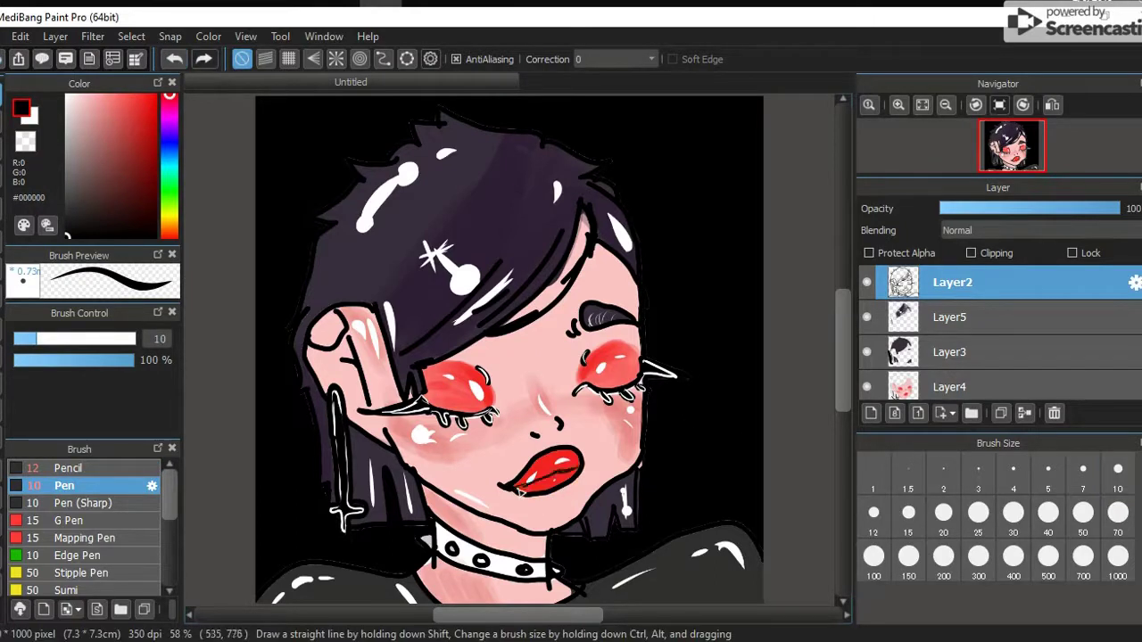
- Redraw the fringe's lower outline in black on Layer2 and touch up the adjoining skin in #FBC4C4 on Layer4 with the 10 px Pen
click(950, 388)
click(1017, 313)
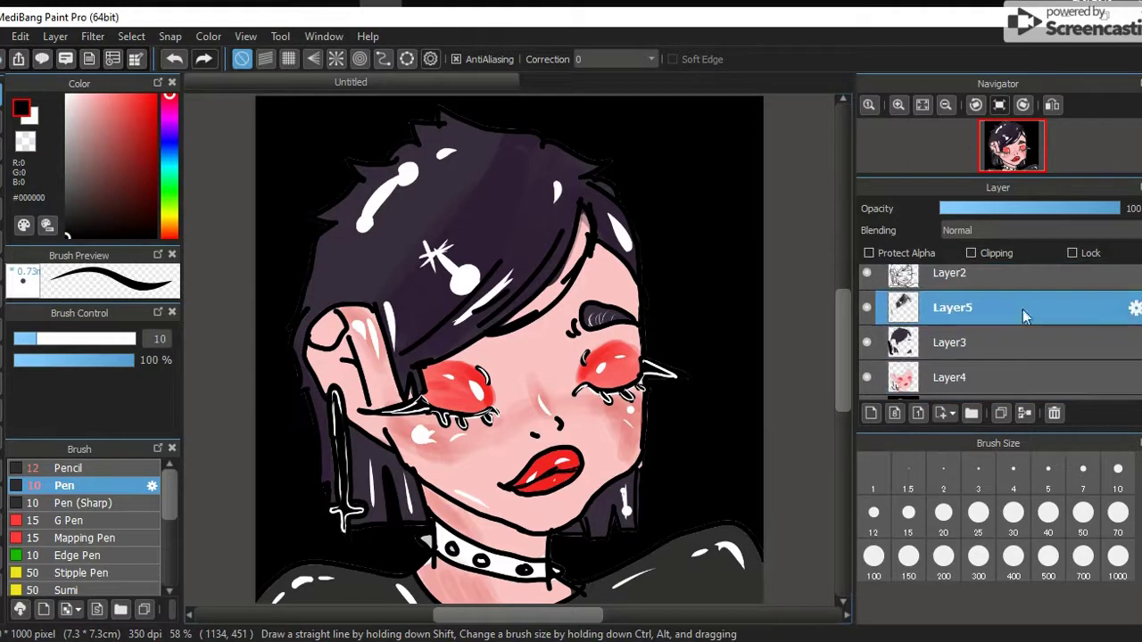
click(908, 471)
key(x)
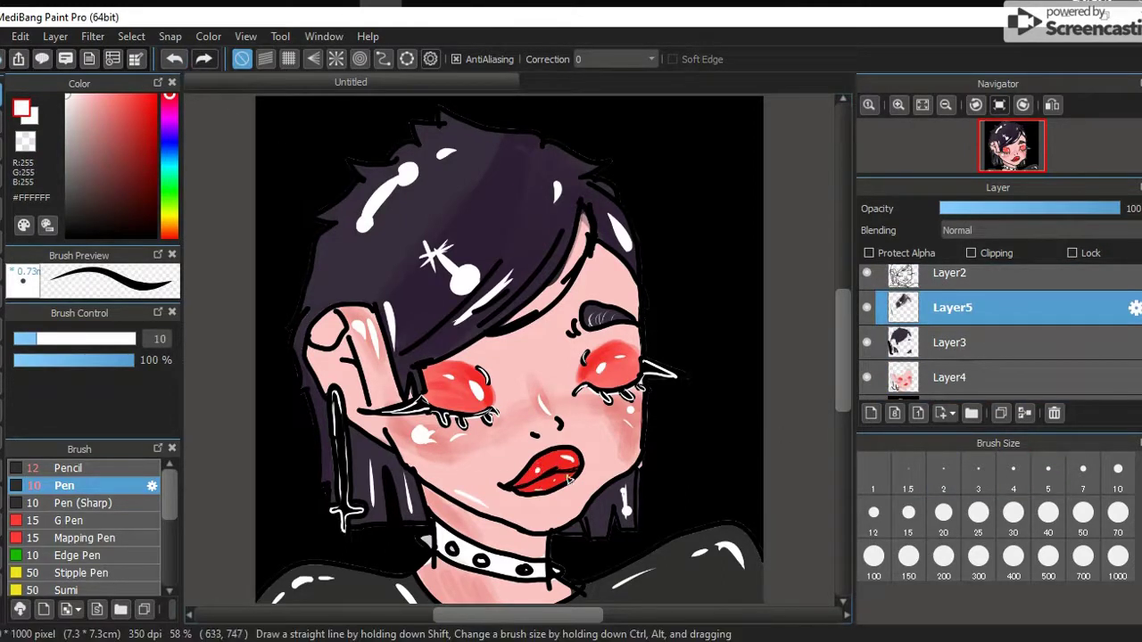
key(x)
mouse_move(589, 230)
mouse_down()
mouse_move(551, 299)
mouse_move(486, 340)
mouse_up()
key(ctrl+z)
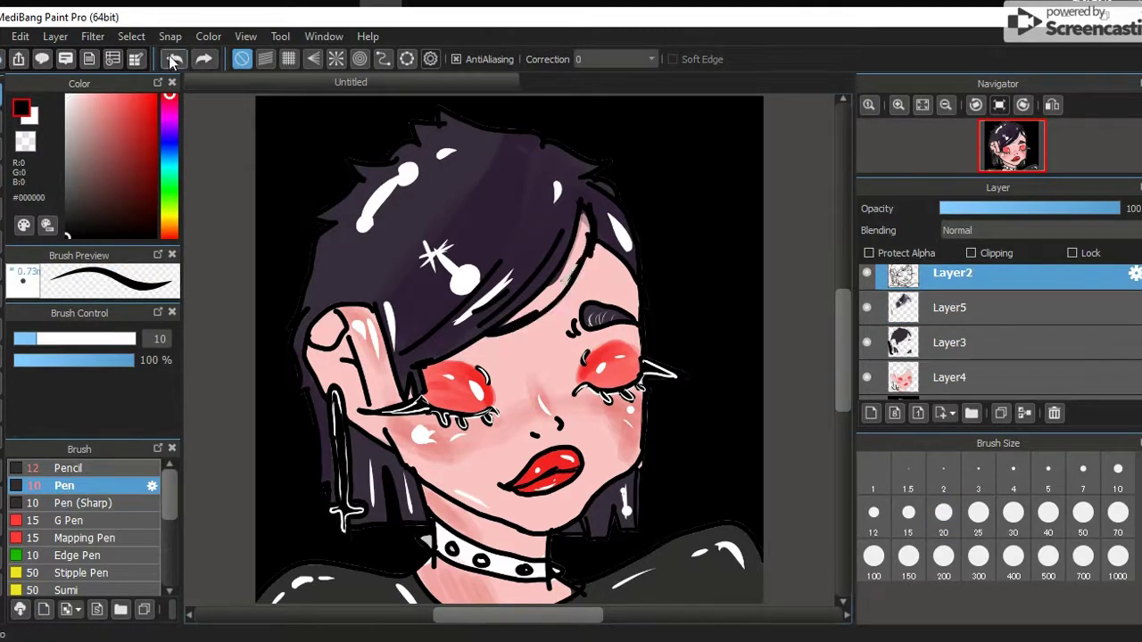
key(bracketright)
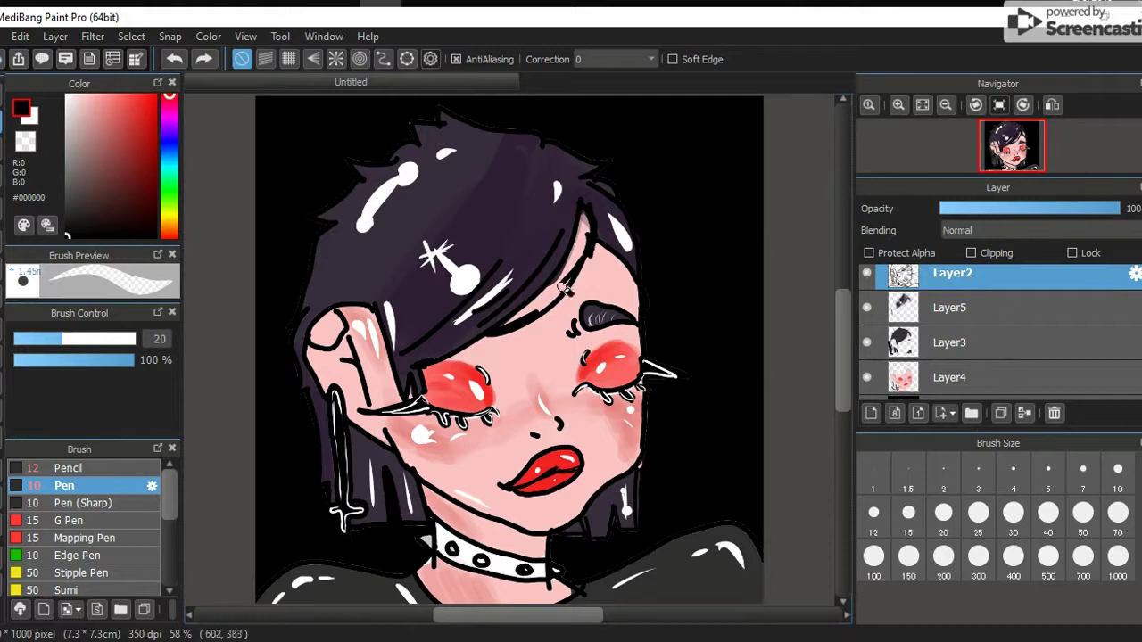
alt+click(592, 265)
key(bracketleft)
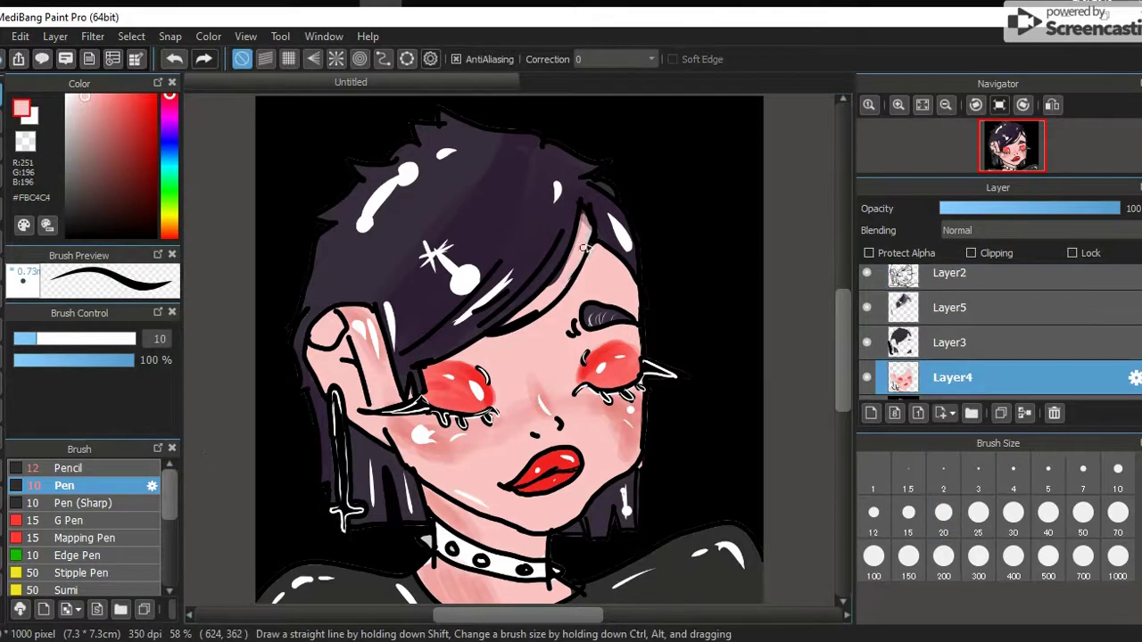
- Draw a white eye with a slit pupil and three lashes on the black background beside the forehead with the 20 px Pen
key(x)
click(943, 513)
mouse_move(691, 265)
mouse_down()
mouse_move(665, 298)
mouse_move(683, 266)
mouse_up()
drag(702, 270, 703, 293)
key(ctrl+z)
key(ctrl+z)
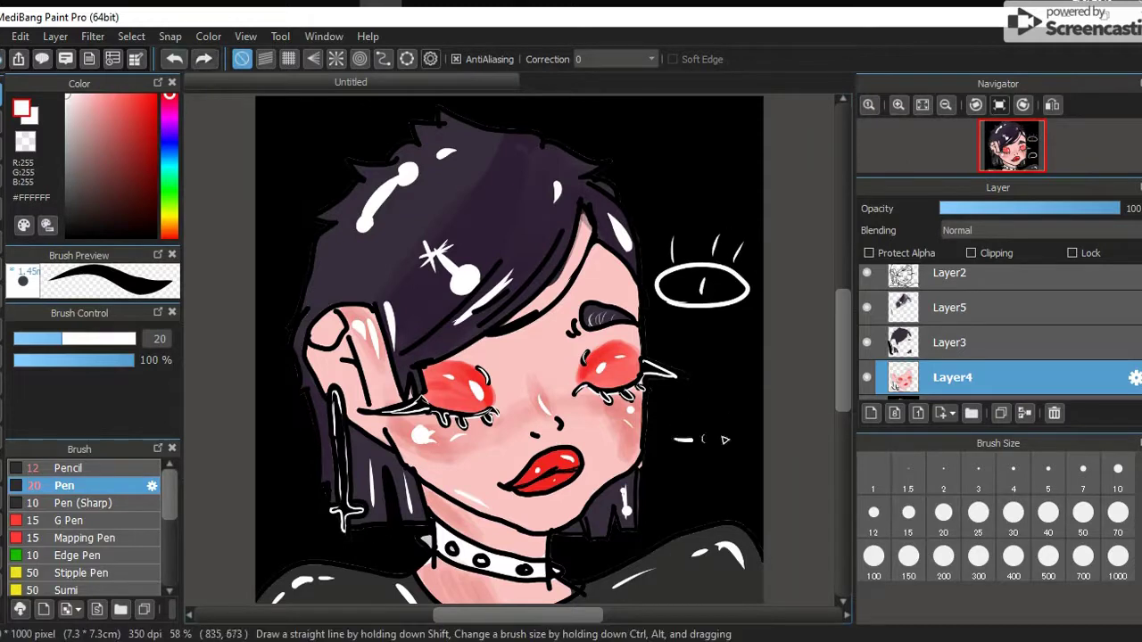
- Add more white slit-pupil eyes with lashes beside the cheek and in both upper corners of the background
drag(705, 400, 700, 402)
drag(304, 130, 302, 132)
drag(273, 124, 281, 145)
drag(656, 136, 652, 139)
drag(646, 112, 648, 127)
- Draw a partial white eye at the canvas's lower-left edge and sign the artwork with the artist's signature and 2019 above the right shoulder
drag(279, 535, 257, 534)
scroll(701, 441, up, 3)
scroll(515, 344, down, 3)
mouse_move(506, 308)
mouse_down()
mouse_move(546, 340)
mouse_move(597, 352)
mouse_up()
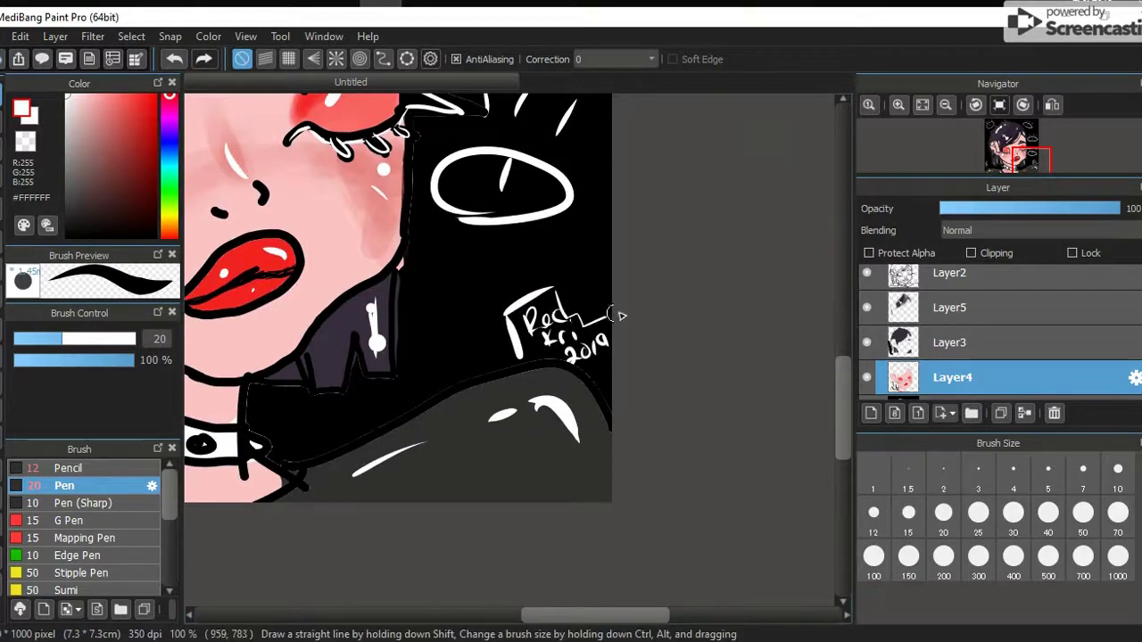
scroll(620, 316, down, 3)
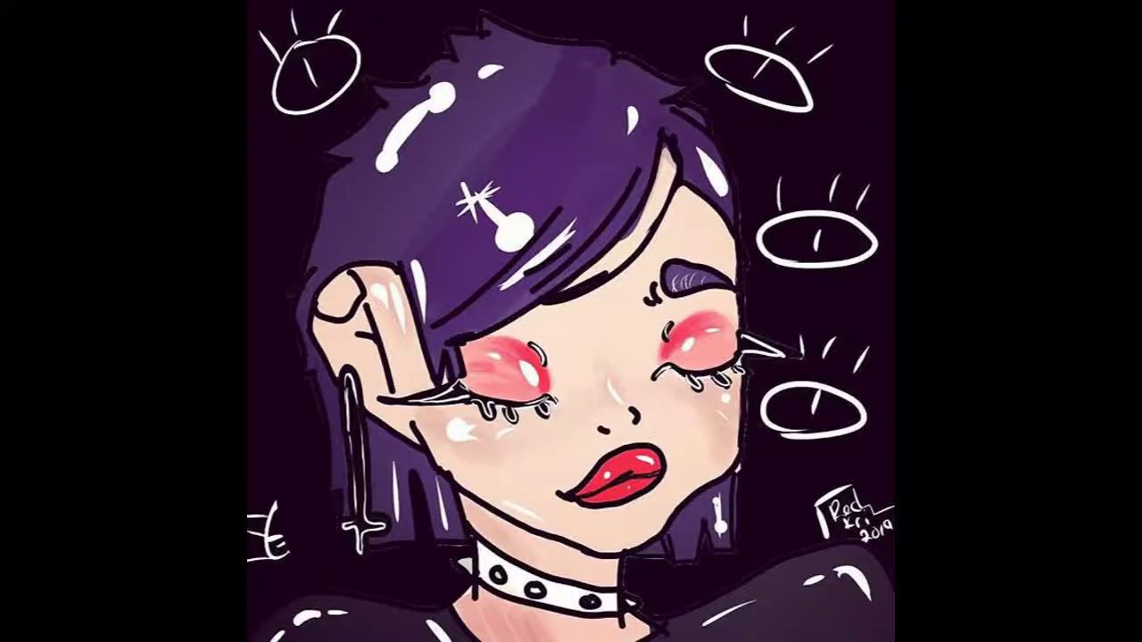